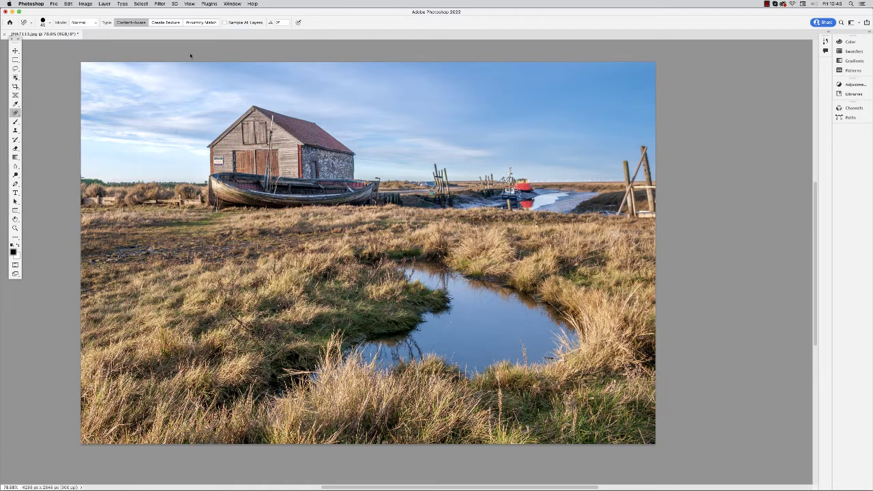
Display the Layers panel and place it in the empty canvas area beside the photo.
{"action": "left_click", "coordinate": [226, 4]}
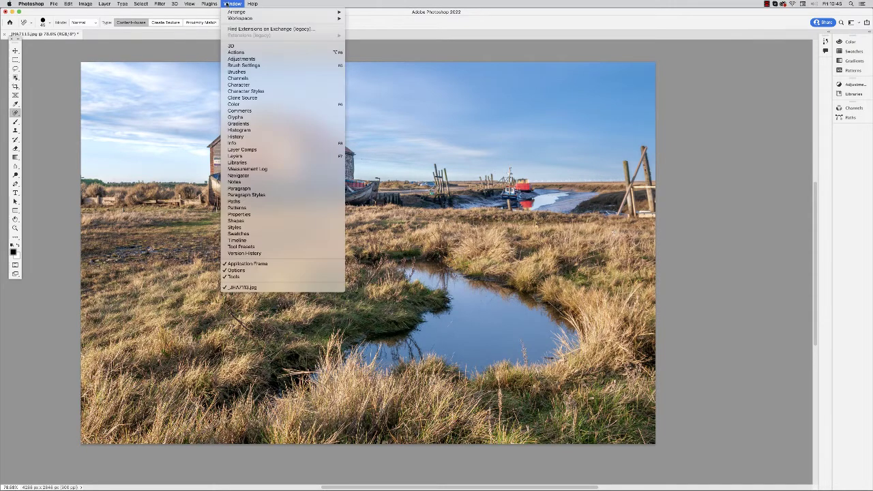
{"action": "left_click", "coordinate": [236, 156]}
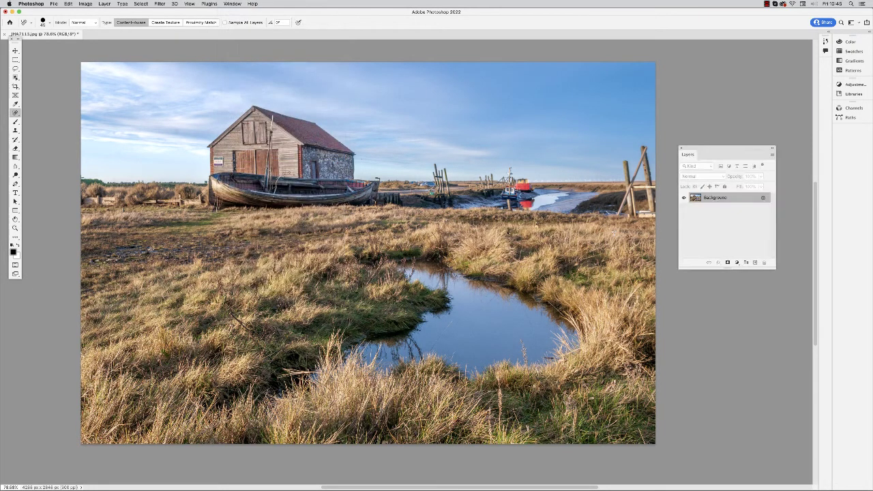
{"action": "left_click_drag", "start_coordinate": [710, 149], "coordinate": [707, 135]}
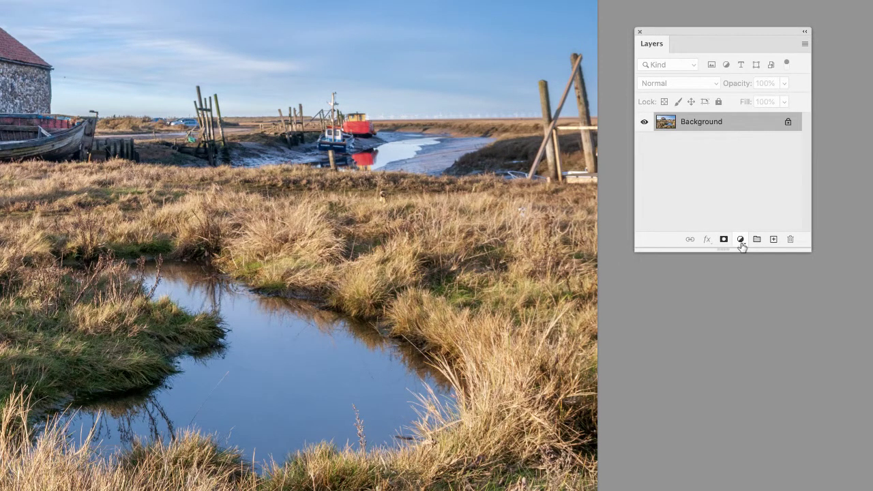
Add a Photo Filter adjustment layer above the Background and place its settings below the Layers panel.
{"action": "left_click", "coordinate": [741, 241]}
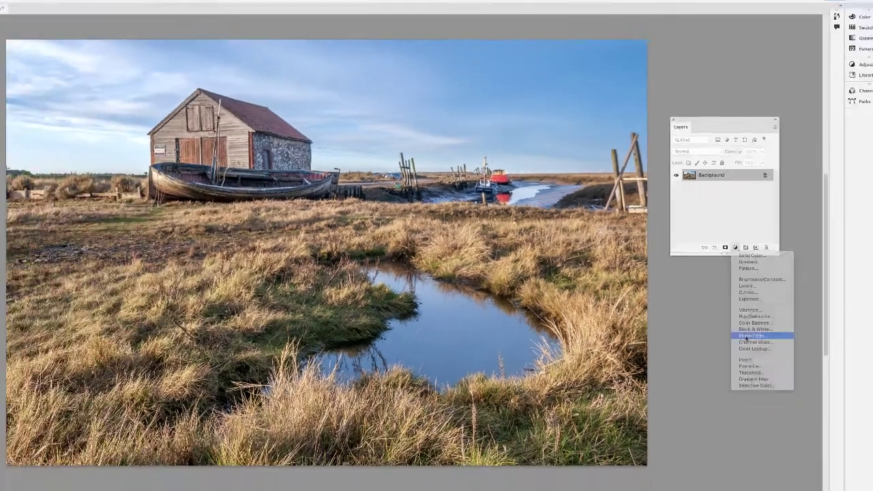
{"action": "left_click", "coordinate": [751, 336]}
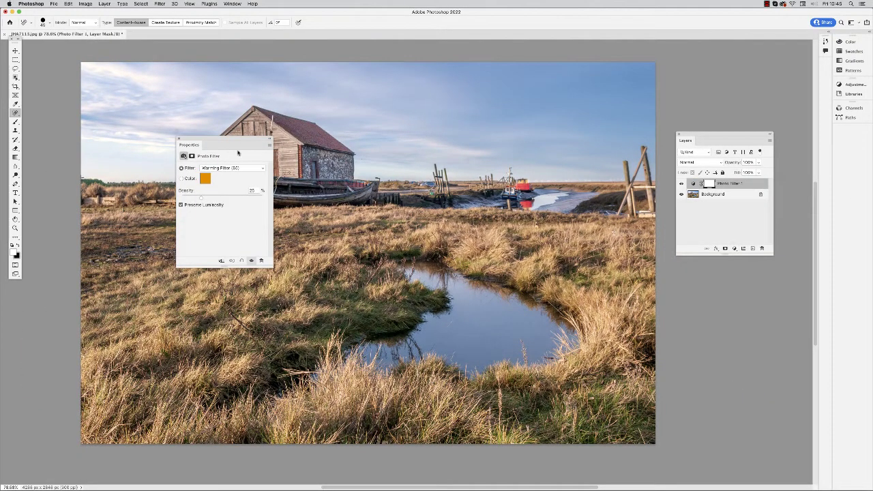
{"action": "left_click_drag", "start_coordinate": [201, 139], "coordinate": [693, 277]}
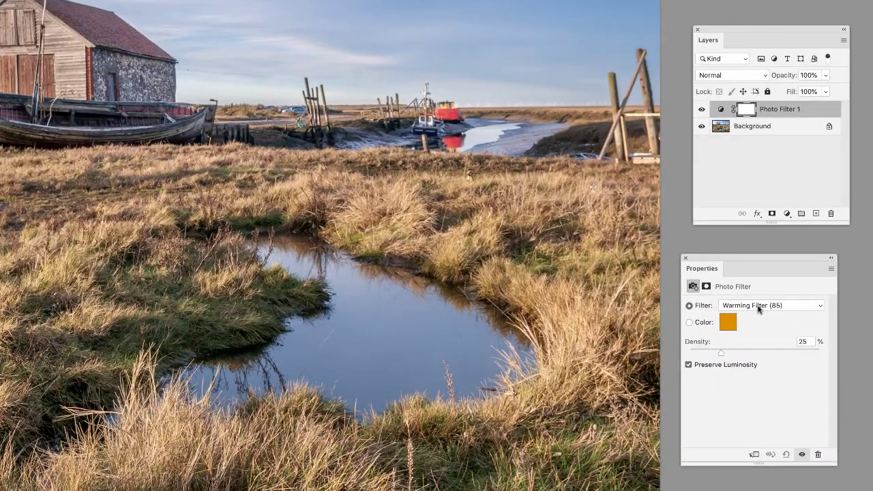
Set the photo filter to Warming Filter (81) with Preserve Luminosity enabled.
{"action": "left_click", "coordinate": [758, 307]}
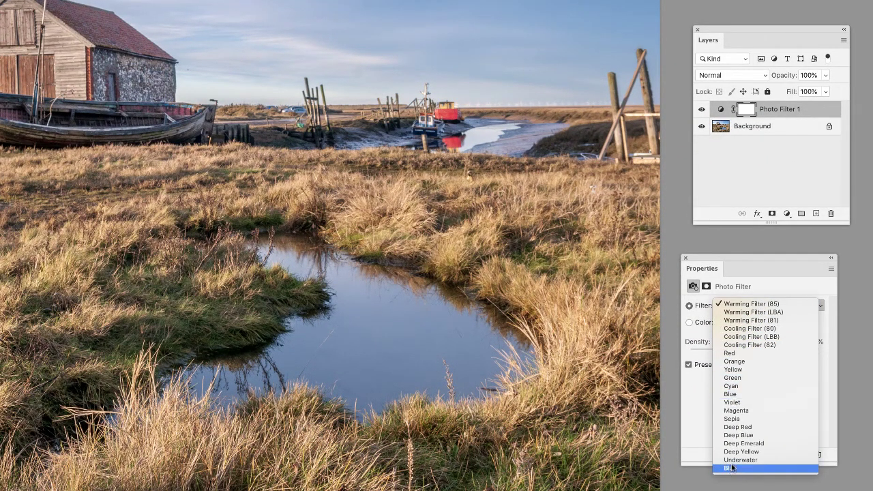
{"action": "left_click", "coordinate": [750, 320]}
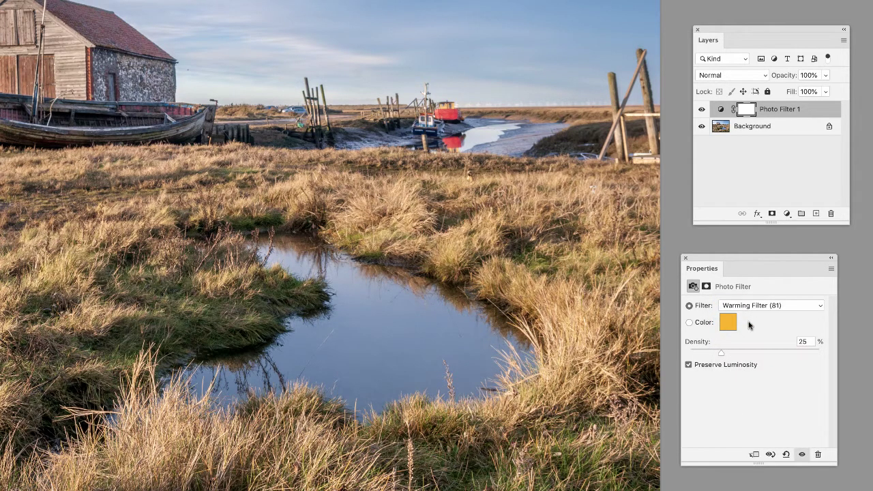
{"action": "left_click_drag", "start_coordinate": [726, 260], "coordinate": [728, 248]}
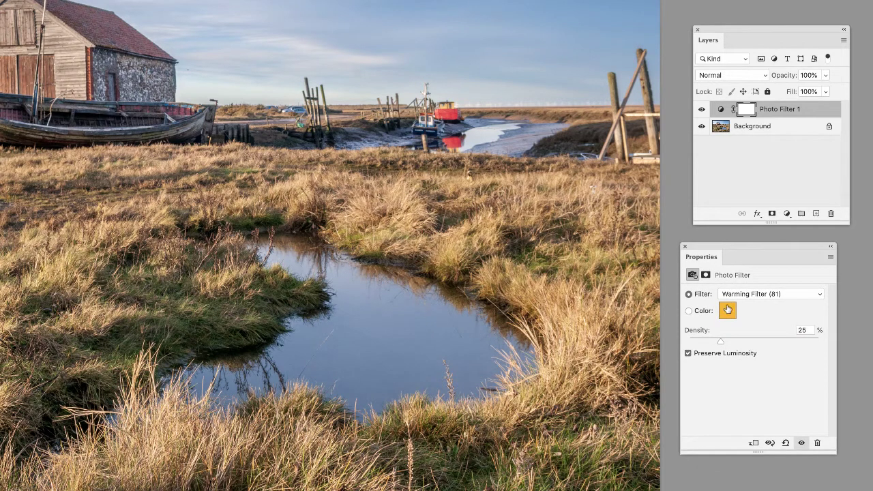
{"action": "left_click", "coordinate": [688, 353]}
{"action": "left_click", "coordinate": [688, 354]}
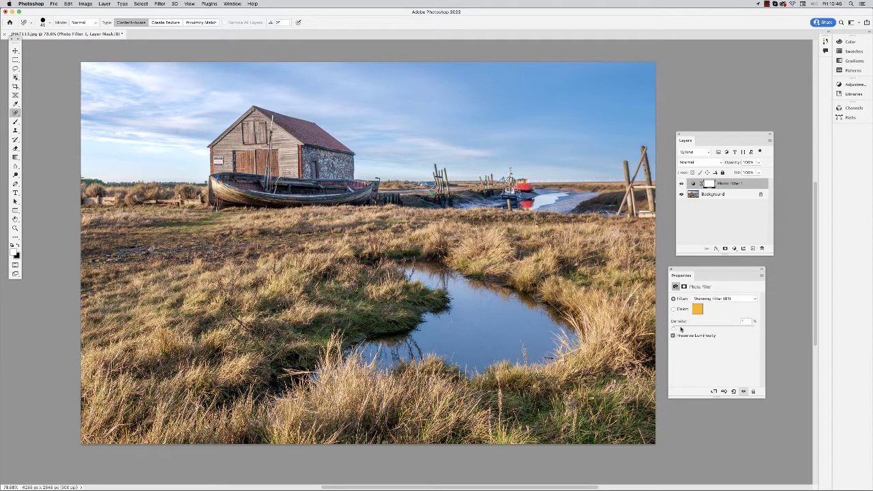
Try the warming filter at full density, and settle its density at 35%.
{"action": "left_click_drag", "start_coordinate": [675, 329], "coordinate": [758, 331]}
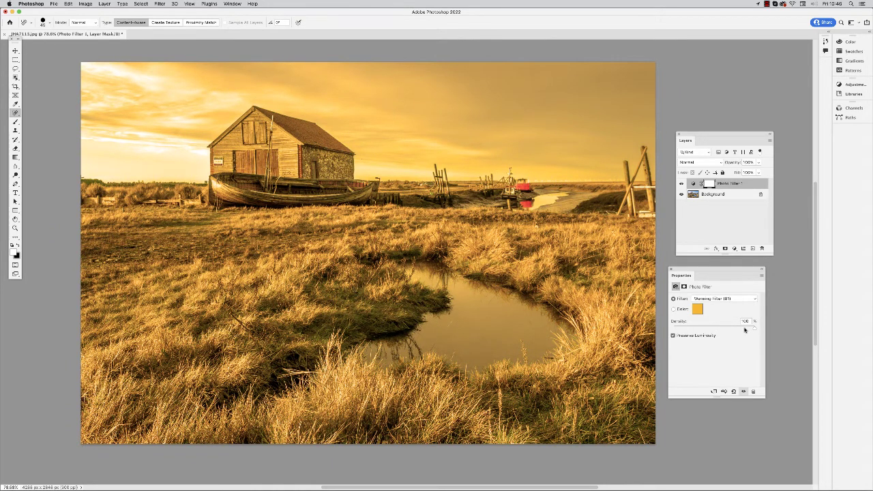
{"action": "left_click_drag", "start_coordinate": [754, 330], "coordinate": [718, 333]}
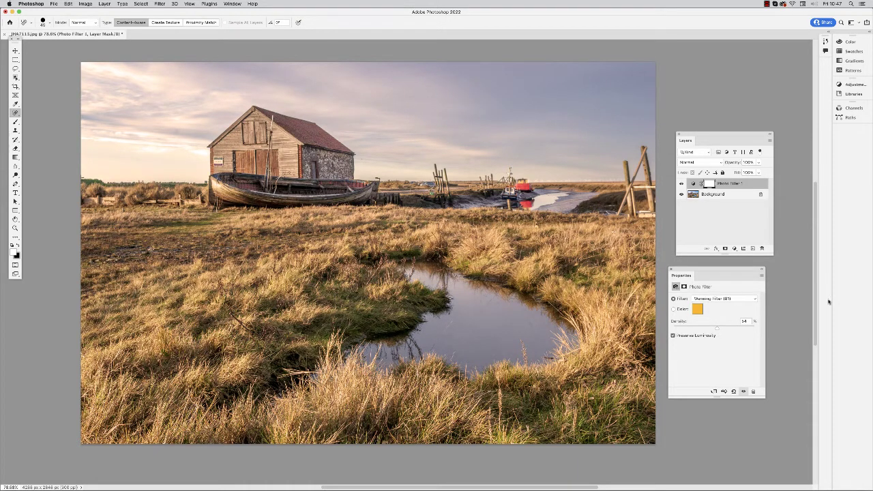
{"action": "mouse_move", "coordinate": [717, 330]}
{"action": "left_mouse_down"}
{"action": "mouse_move", "coordinate": [688, 328]}
{"action": "mouse_move", "coordinate": [713, 331]}
{"action": "left_mouse_up"}
{"action": "left_click_drag", "start_coordinate": [712, 330], "coordinate": [702, 329]}
Hide the Photo Filter layer and add a Levels adjustment layer directly above the Background, with its settings panel enlarged.
{"action": "left_click", "coordinate": [681, 184]}
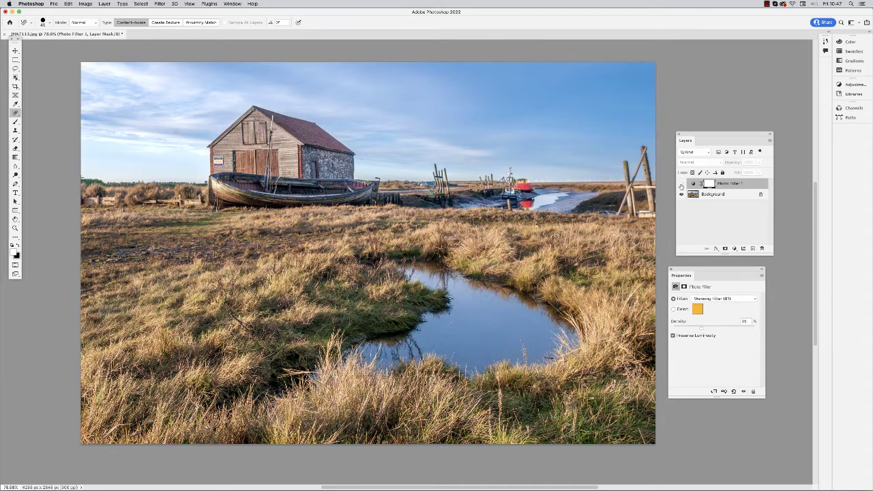
{"action": "left_click", "coordinate": [710, 195]}
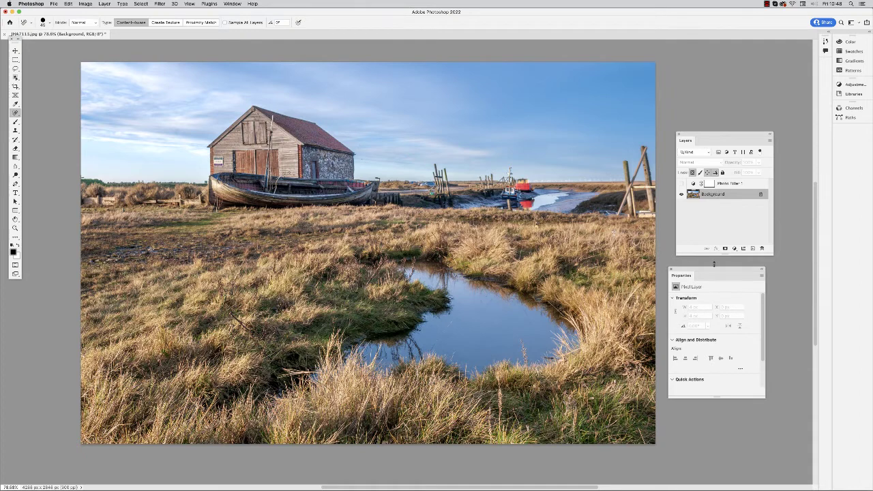
{"action": "left_click", "coordinate": [734, 248]}
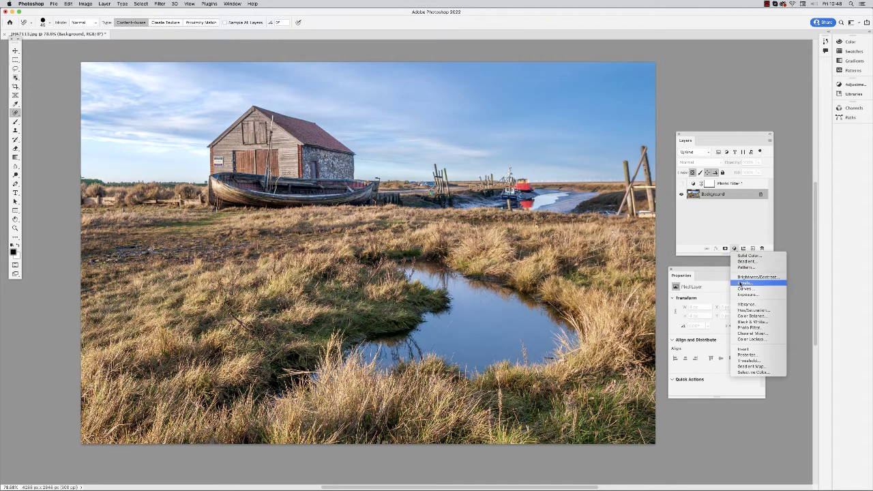
{"action": "left_click", "coordinate": [741, 283]}
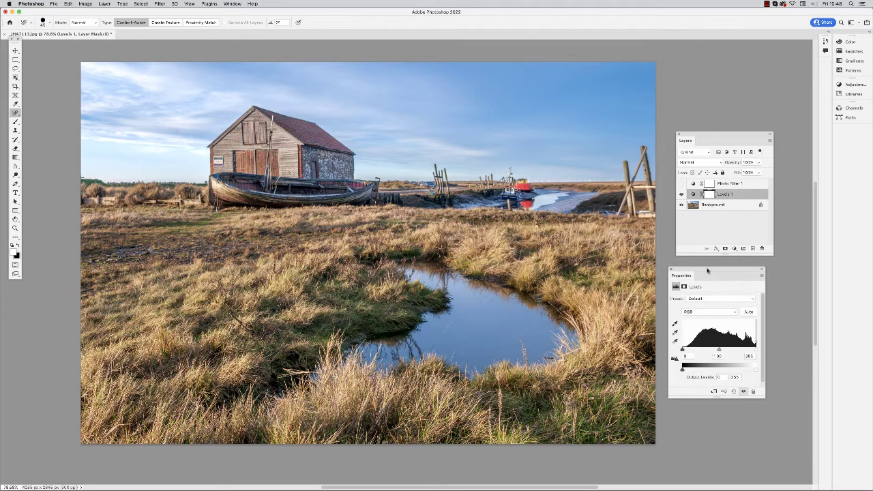
{"action": "left_click_drag", "start_coordinate": [708, 271], "coordinate": [308, 131]}
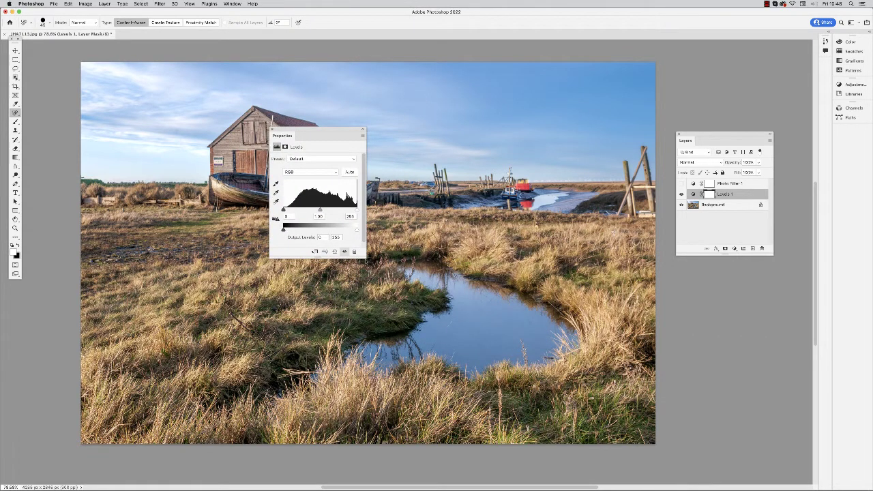
{"action": "left_click_drag", "start_coordinate": [366, 258], "coordinate": [416, 283]}
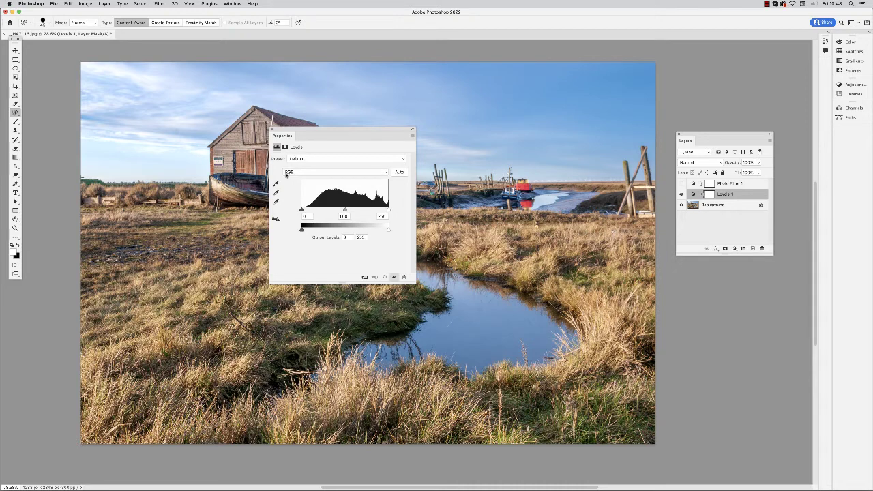
Raise the Red channel's midtone value to 1.20 in the Levels adjustment.
{"action": "left_click", "coordinate": [318, 173]}
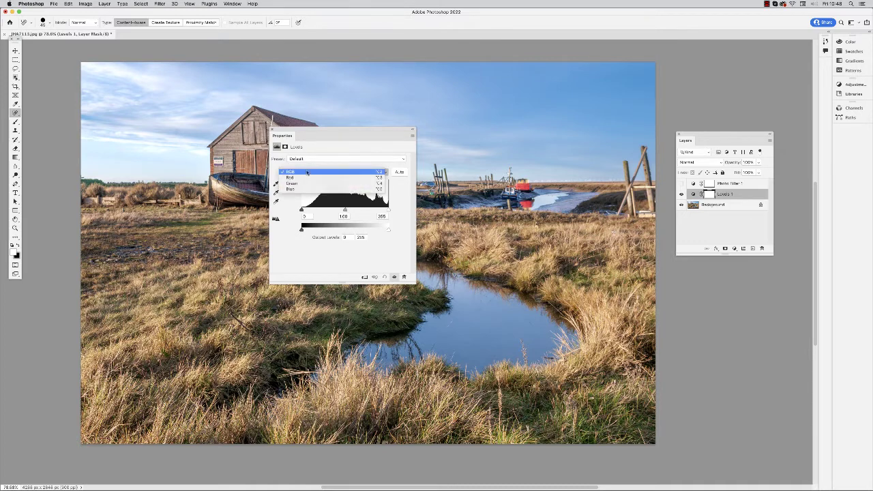
{"action": "left_click", "coordinate": [307, 179]}
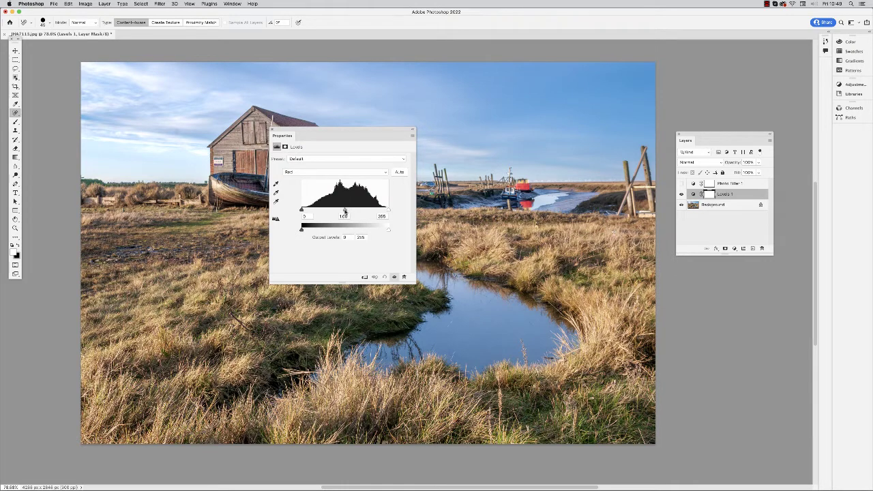
{"action": "mouse_move", "coordinate": [345, 211]}
{"action": "left_mouse_down"}
{"action": "mouse_move", "coordinate": [316, 208]}
{"action": "mouse_move", "coordinate": [340, 215]}
{"action": "left_mouse_up"}
Lower the Blue channel's midtone value to about 0.85 in the Levels adjustment.
{"action": "left_click", "coordinate": [308, 172]}
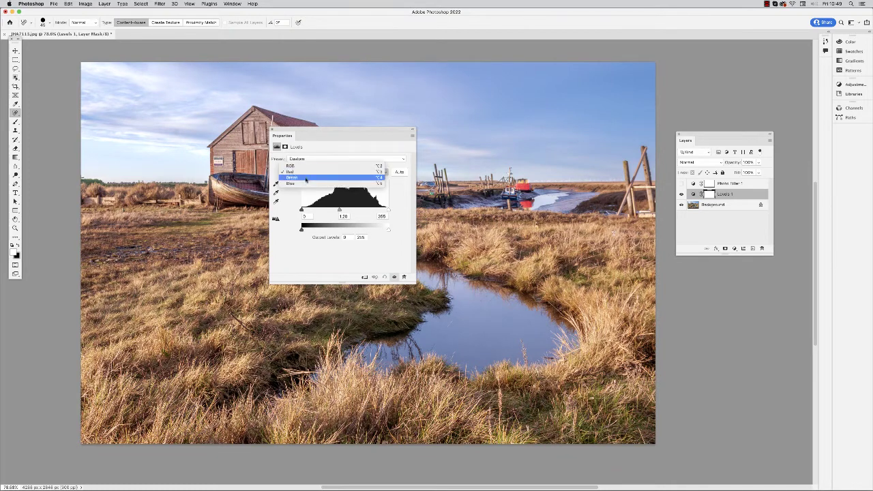
{"action": "left_click", "coordinate": [305, 183]}
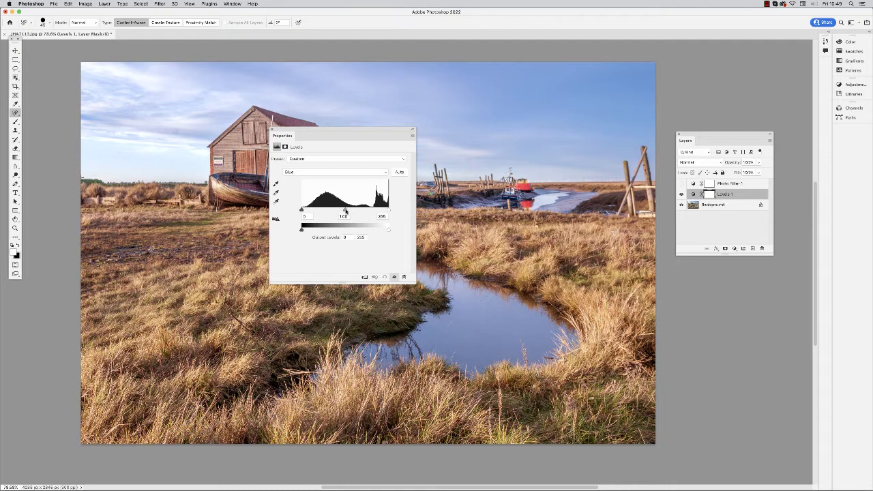
{"action": "left_click_drag", "start_coordinate": [346, 211], "coordinate": [349, 213]}
{"action": "left_click_drag", "start_coordinate": [349, 212], "coordinate": [350, 212]}
Uncover the barn and compare the photo with and without the Levels adjustment, leaving that layer hidden.
{"action": "left_click_drag", "start_coordinate": [362, 130], "coordinate": [183, 210]}
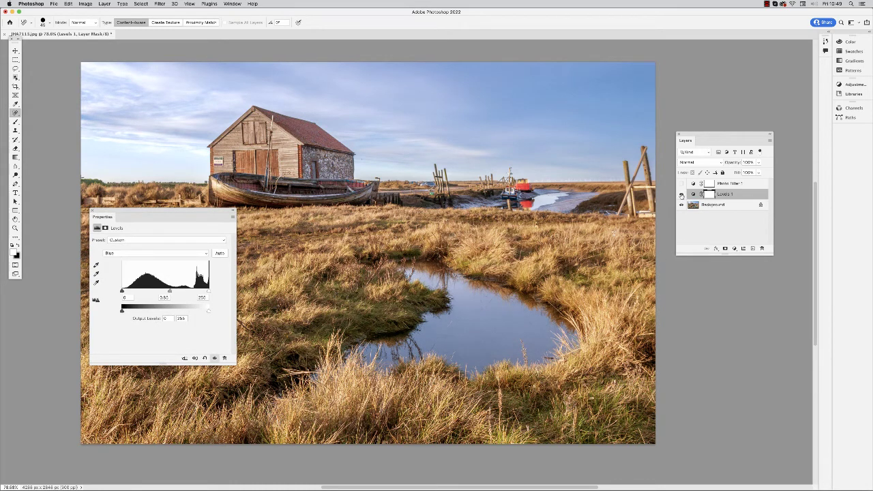
{"action": "left_click", "coordinate": [681, 195]}
{"action": "left_click", "coordinate": [681, 195]}
{"action": "left_click", "coordinate": [681, 195]}
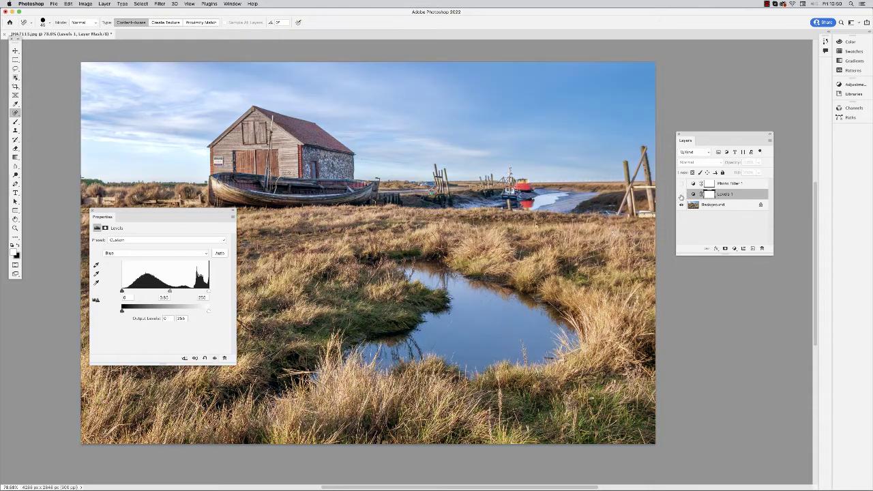
Add a Curves adjustment layer directly above the Background and move its settings clear of the grass.
{"action": "left_click", "coordinate": [716, 207]}
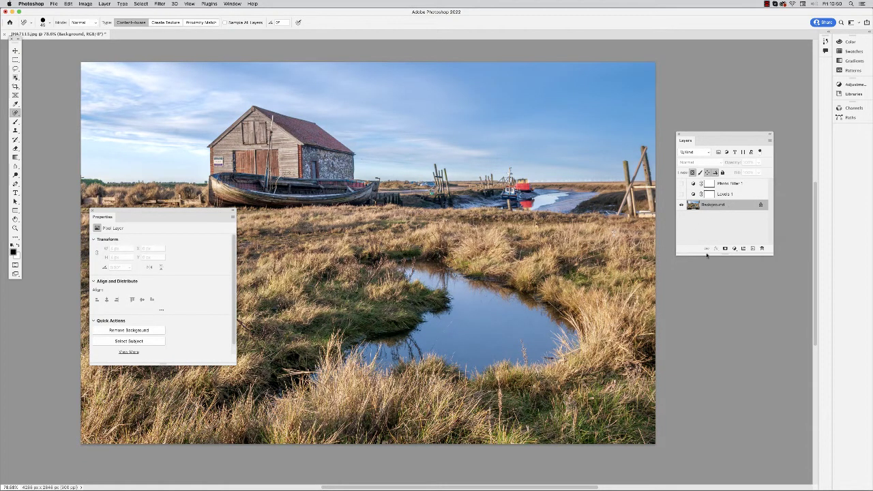
{"action": "left_click", "coordinate": [734, 249]}
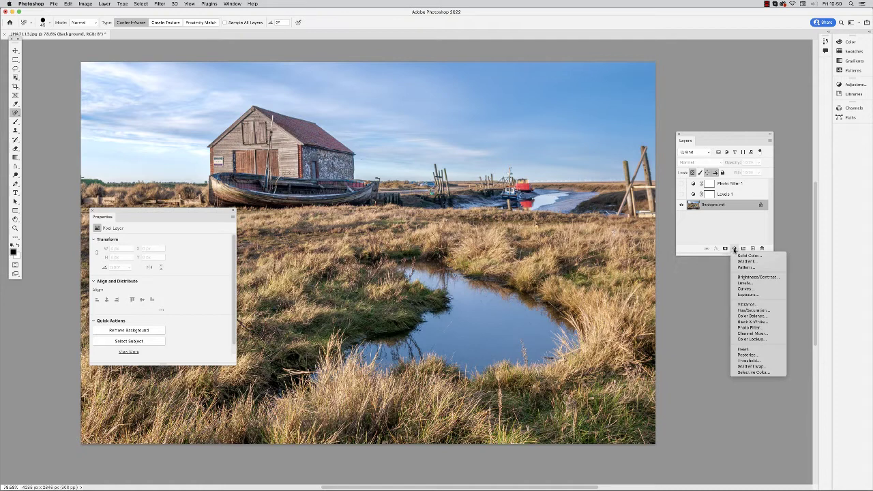
{"action": "left_click", "coordinate": [744, 289]}
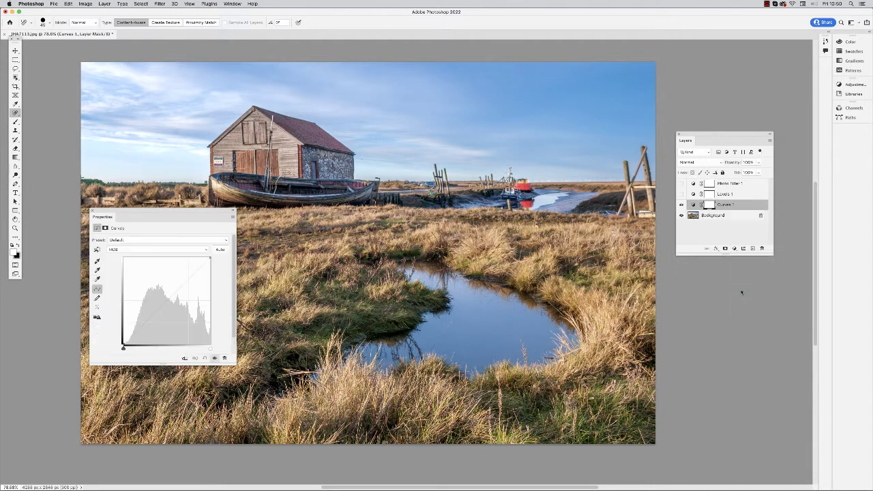
{"action": "left_click_drag", "start_coordinate": [167, 215], "coordinate": [170, 90]}
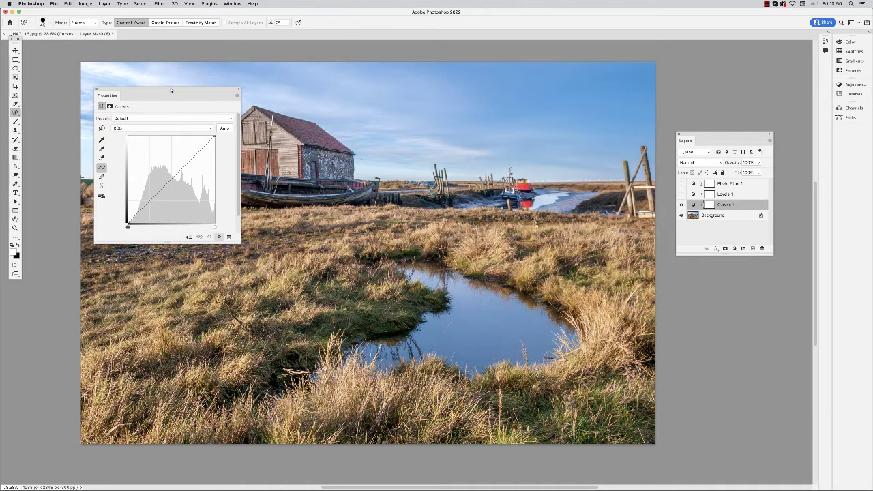
{"action": "left_click", "coordinate": [133, 129]}
{"action": "left_click", "coordinate": [172, 177]}
{"action": "left_click_drag", "start_coordinate": [171, 180], "coordinate": [94, 171]}
Raise the midpoint of the Red channel curve slightly to warm the photo.
{"action": "left_click", "coordinate": [128, 128]}
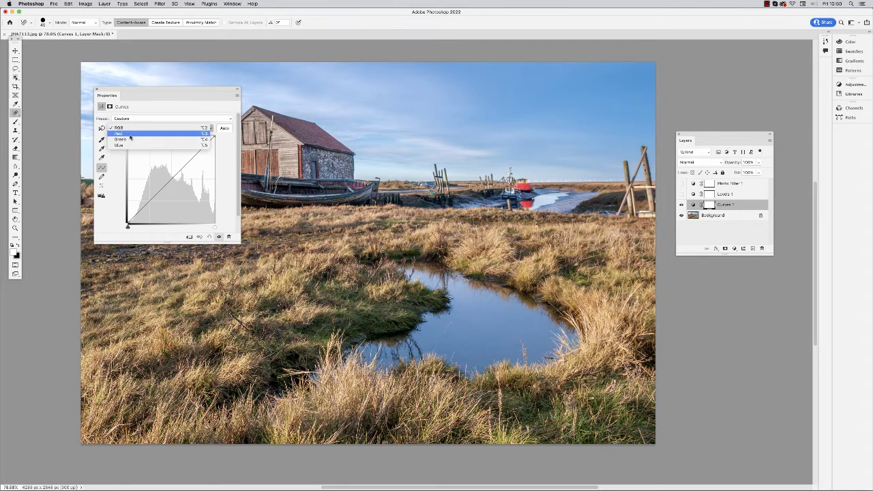
{"action": "left_click", "coordinate": [131, 137]}
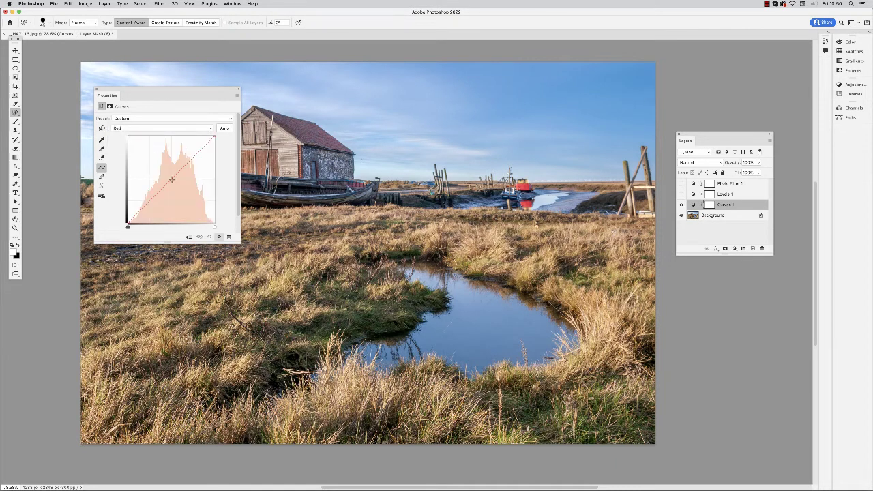
{"action": "left_click_drag", "start_coordinate": [169, 179], "coordinate": [166, 165]}
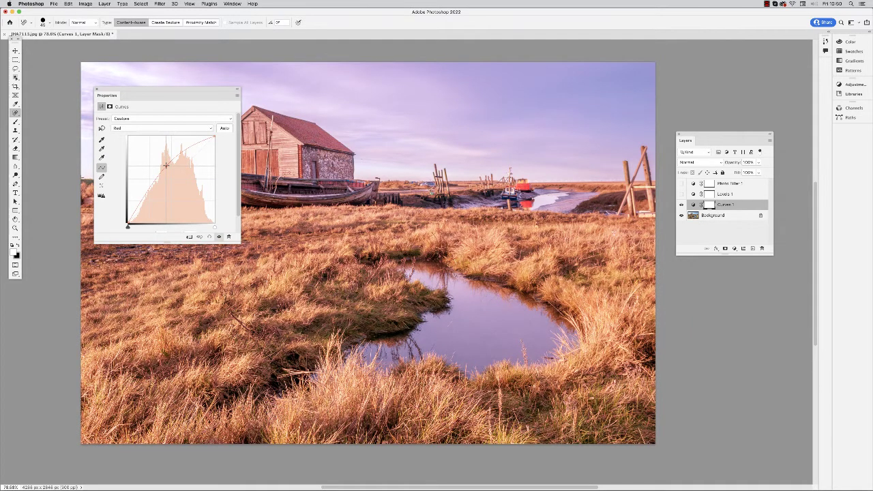
{"action": "mouse_move", "coordinate": [165, 165]}
{"action": "left_mouse_down"}
{"action": "mouse_move", "coordinate": [177, 196]}
{"action": "mouse_move", "coordinate": [173, 179]}
{"action": "mouse_move", "coordinate": [201, 145]}
{"action": "mouse_move", "coordinate": [135, 211]}
{"action": "mouse_move", "coordinate": [193, 149]}
{"action": "mouse_move", "coordinate": [169, 161]}
{"action": "mouse_move", "coordinate": [172, 174]}
{"action": "left_mouse_up"}
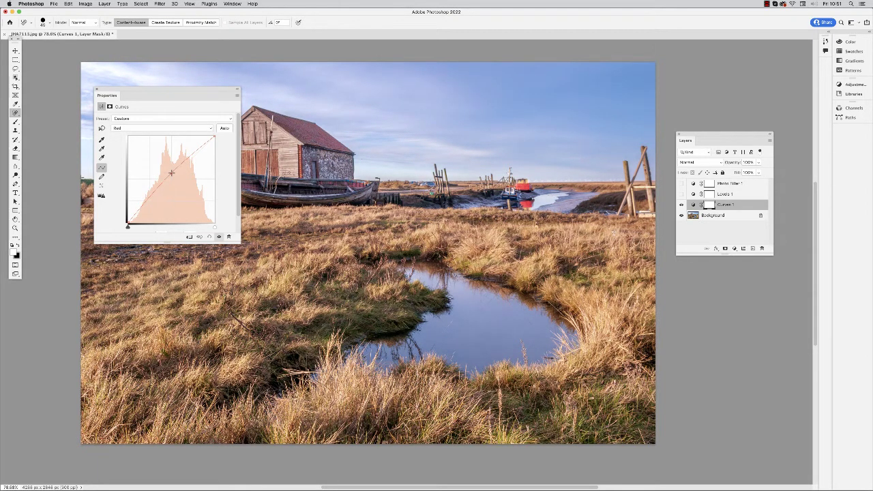
Pull the middle of the Blue channel curve slightly down to add yellow warmth.
{"action": "left_click", "coordinate": [136, 128]}
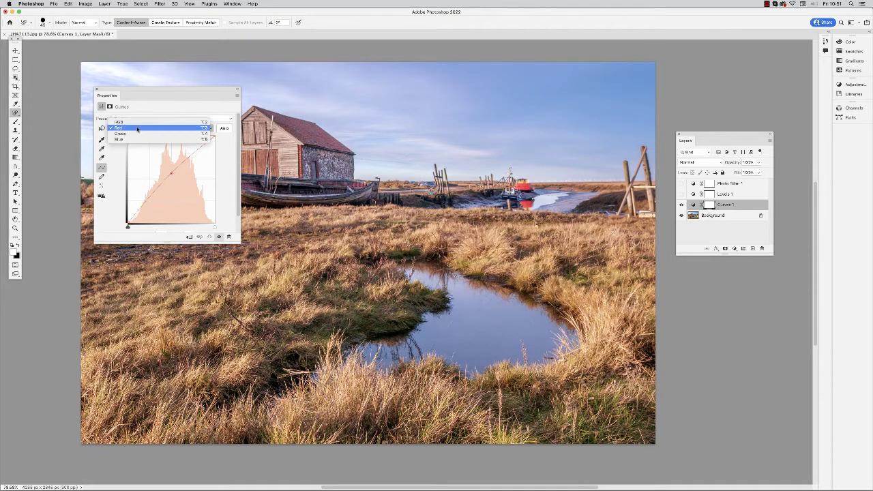
{"action": "left_click", "coordinate": [136, 140]}
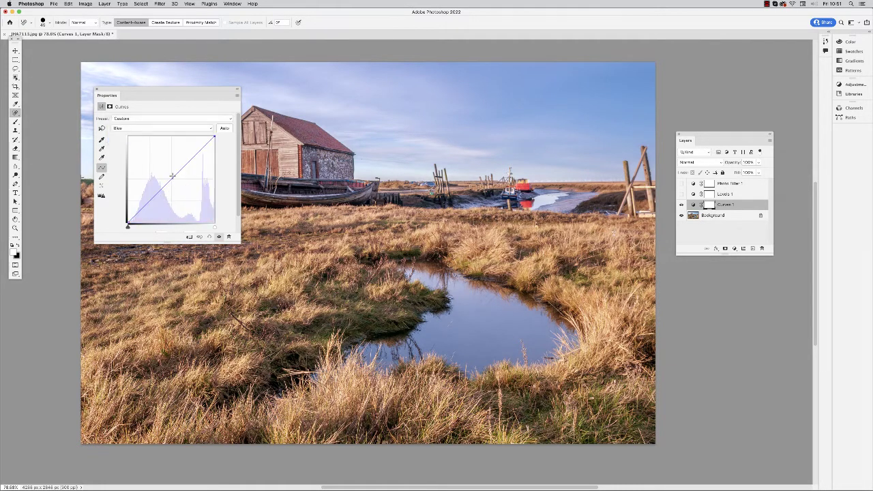
{"action": "left_click_drag", "start_coordinate": [172, 177], "coordinate": [183, 171]}
Raise the Red channel curve a little further just above its midpoint to strengthen the warm tone.
{"action": "left_click", "coordinate": [144, 129]}
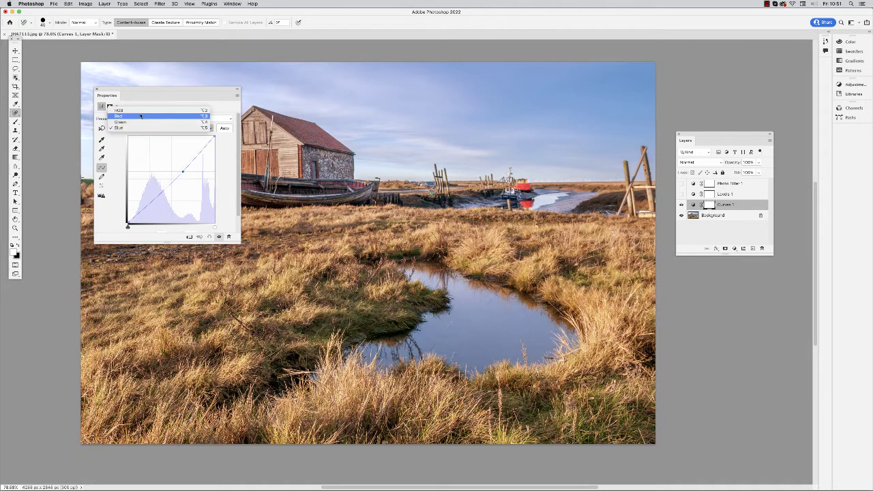
{"action": "left_click", "coordinate": [139, 117]}
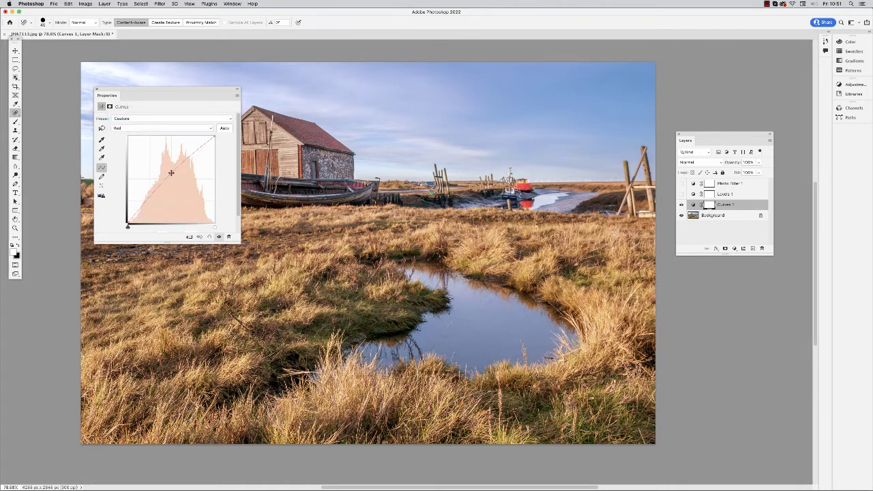
{"action": "left_click_drag", "start_coordinate": [174, 170], "coordinate": [181, 161]}
Compare the photo with and without the Curves adjustment, leaving that layer hidden.
{"action": "left_click", "coordinate": [682, 206]}
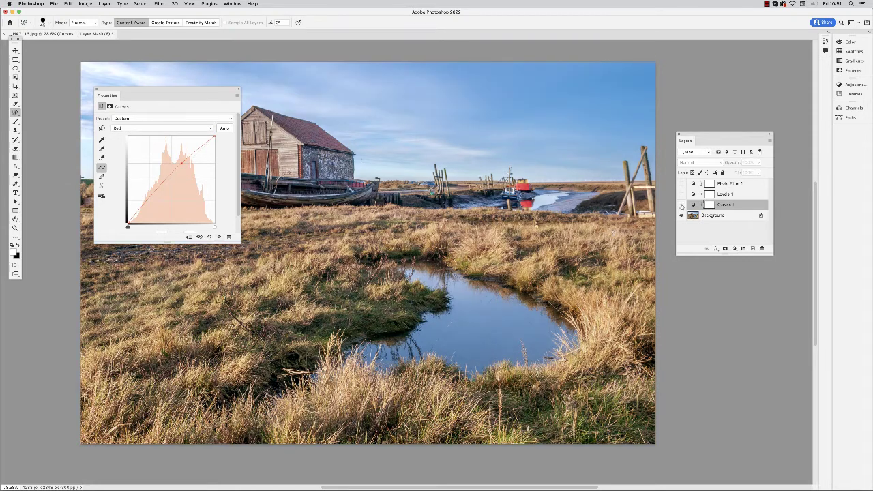
{"action": "left_click", "coordinate": [682, 206]}
{"action": "left_click", "coordinate": [682, 205]}
{"action": "left_click", "coordinate": [682, 206]}
{"action": "left_click", "coordinate": [682, 206]}
Add a Color Balance adjustment layer directly above the Background and move its settings clear of the barn.
{"action": "left_click", "coordinate": [714, 216]}
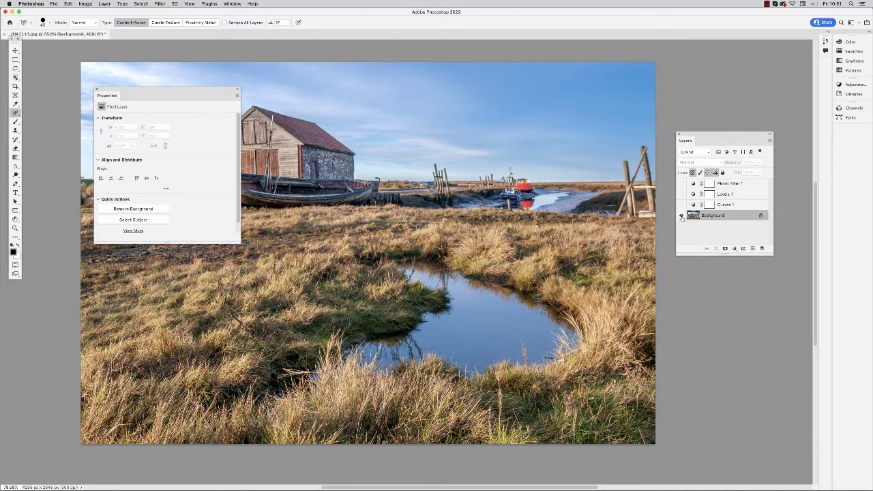
{"action": "left_click", "coordinate": [734, 249]}
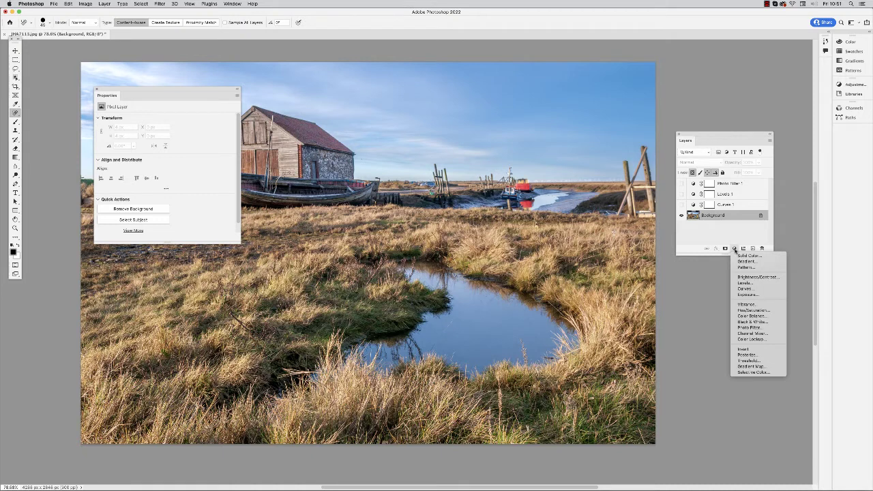
{"action": "left_click", "coordinate": [751, 316]}
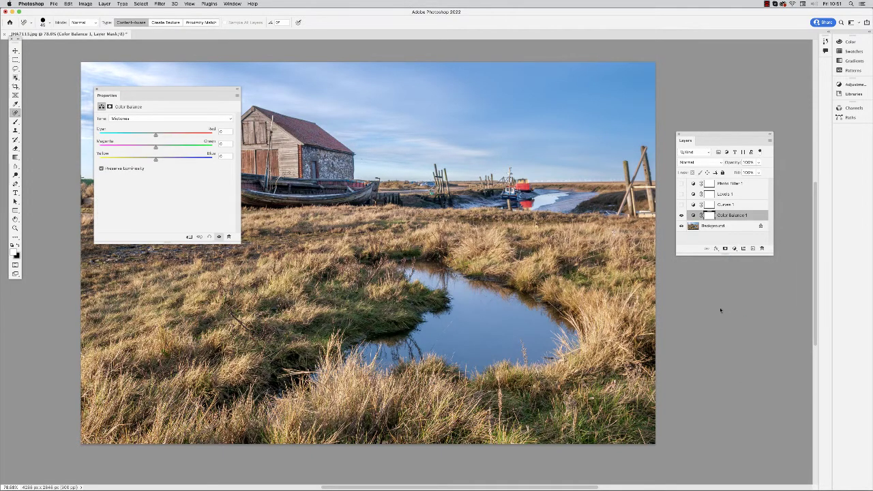
{"action": "left_click_drag", "start_coordinate": [150, 88], "coordinate": [179, 220]}
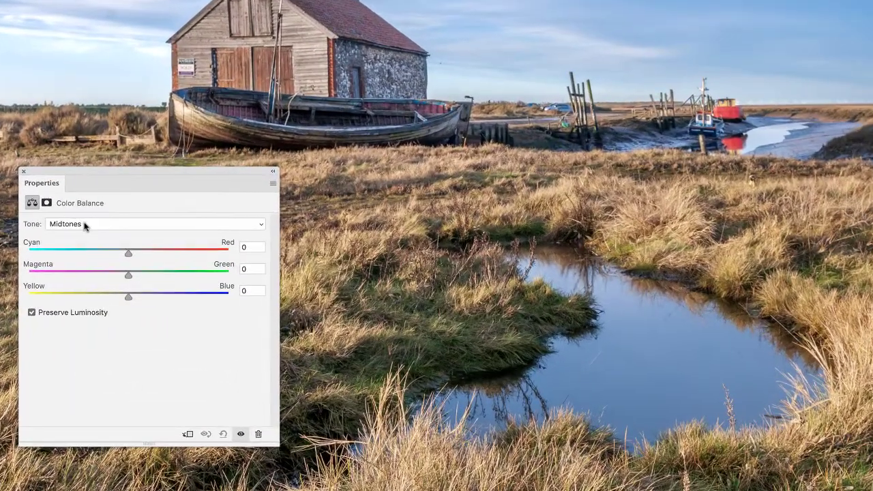
Set the Color Balance highlights to +15 toward red and -15 toward yellow, keeping Magenta/Green at 0.
{"action": "left_click", "coordinate": [156, 249]}
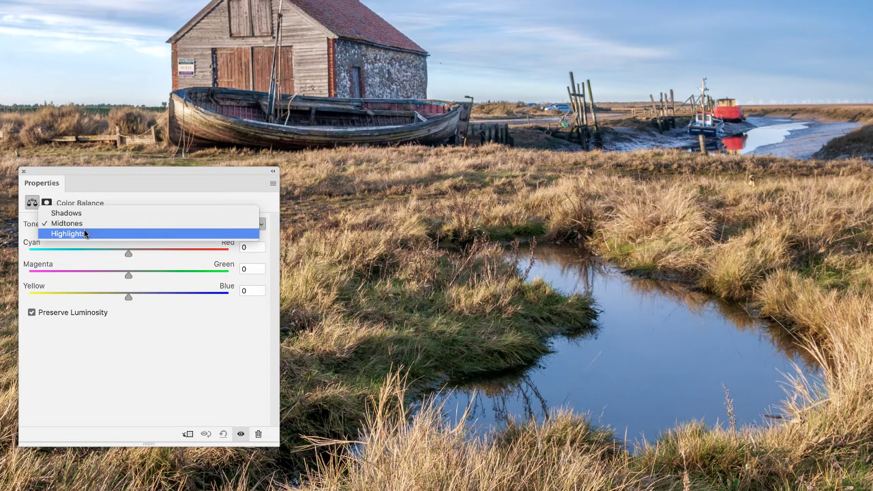
{"action": "left_click", "coordinate": [85, 235]}
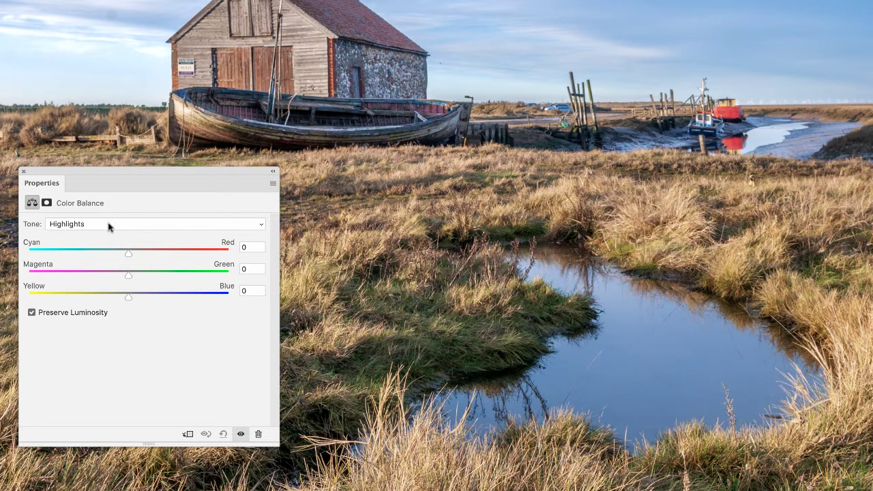
{"action": "mouse_move", "coordinate": [129, 256]}
{"action": "left_mouse_down"}
{"action": "mouse_move", "coordinate": [170, 259]}
{"action": "mouse_move", "coordinate": [132, 257]}
{"action": "mouse_move", "coordinate": [164, 259]}
{"action": "mouse_move", "coordinate": [144, 258]}
{"action": "left_mouse_up"}
{"action": "left_click_drag", "start_coordinate": [126, 297], "coordinate": [113, 299]}
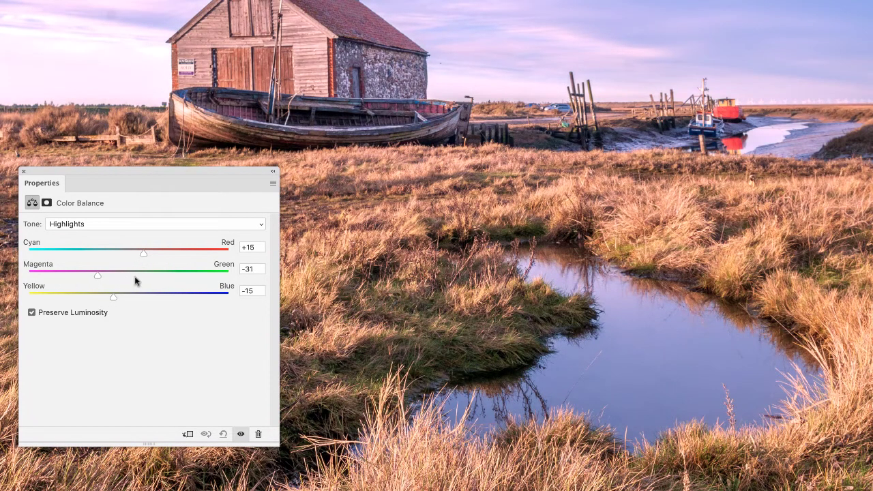
{"action": "mouse_move", "coordinate": [130, 277]}
{"action": "left_mouse_down"}
{"action": "mouse_move", "coordinate": [193, 277]}
{"action": "mouse_move", "coordinate": [128, 279]}
{"action": "left_mouse_up"}
Set the Color Balance midtones to +8 toward red and -8 toward yellow.
{"action": "left_click", "coordinate": [115, 226]}
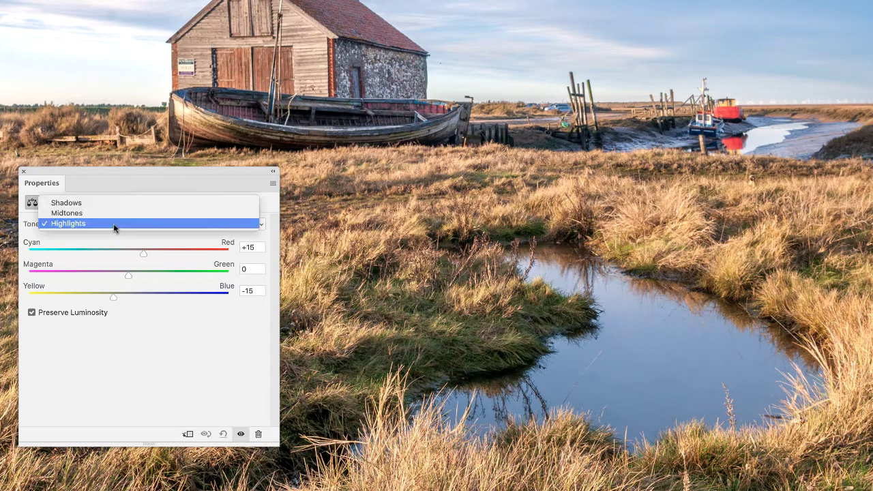
{"action": "left_click", "coordinate": [113, 215]}
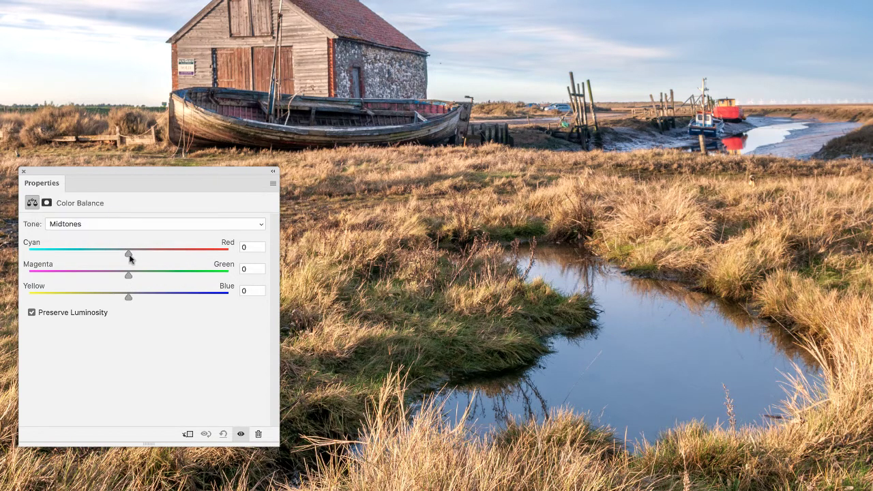
{"action": "left_click_drag", "start_coordinate": [129, 253], "coordinate": [138, 257]}
{"action": "left_click_drag", "start_coordinate": [128, 297], "coordinate": [120, 299]}
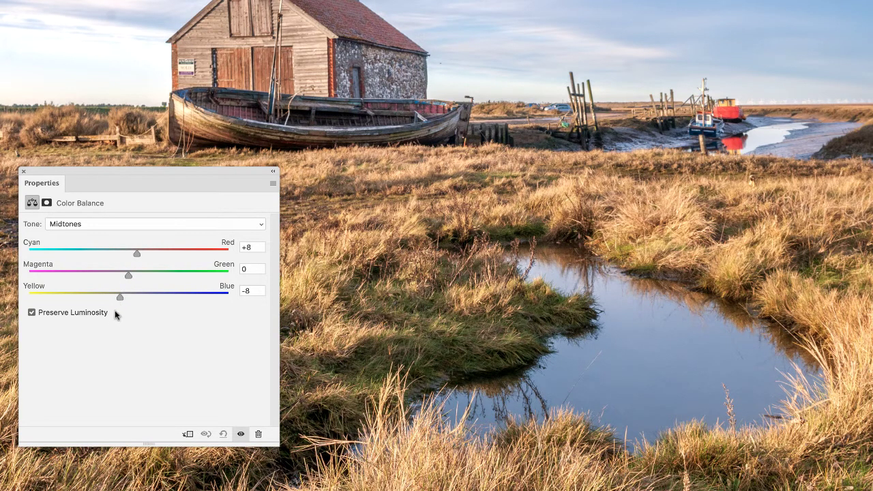
Set the Color Balance shadows to +6 toward blue.
{"action": "left_click", "coordinate": [80, 226]}
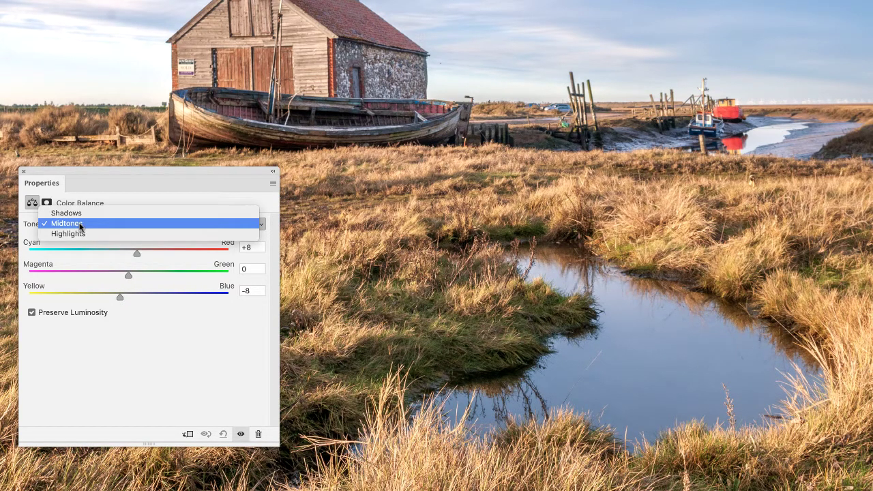
{"action": "left_click", "coordinate": [80, 213]}
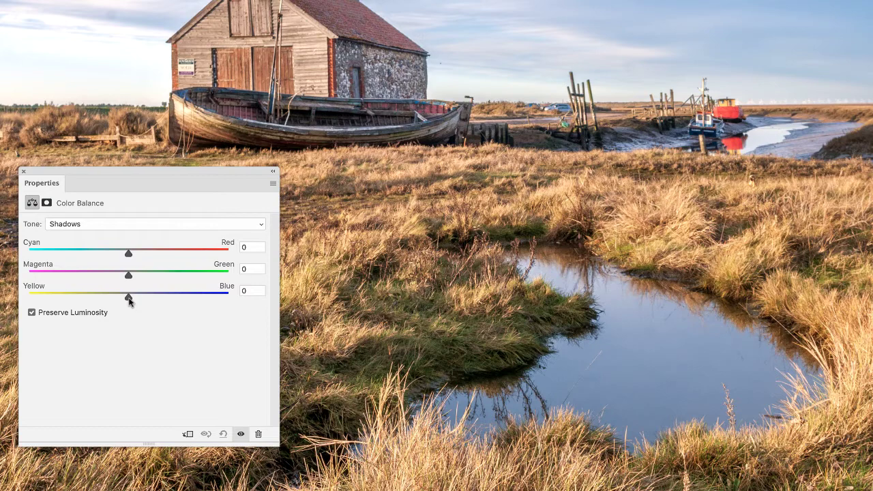
{"action": "mouse_move", "coordinate": [129, 298]}
{"action": "left_mouse_down"}
{"action": "mouse_move", "coordinate": [182, 308]}
{"action": "mouse_move", "coordinate": [126, 308]}
{"action": "mouse_move", "coordinate": [135, 312]}
{"action": "left_mouse_up"}
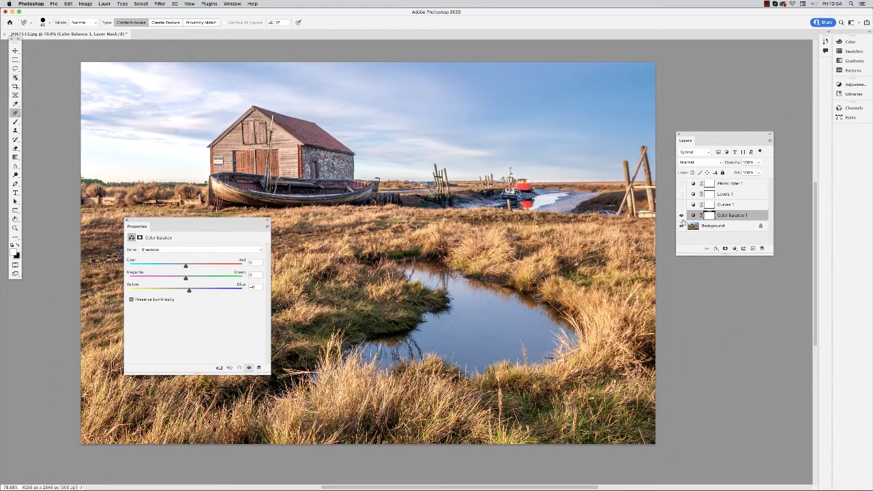
Compare the photo with and without the Color Balance adjustment, leaving that layer visible.
{"action": "left_click", "coordinate": [682, 215]}
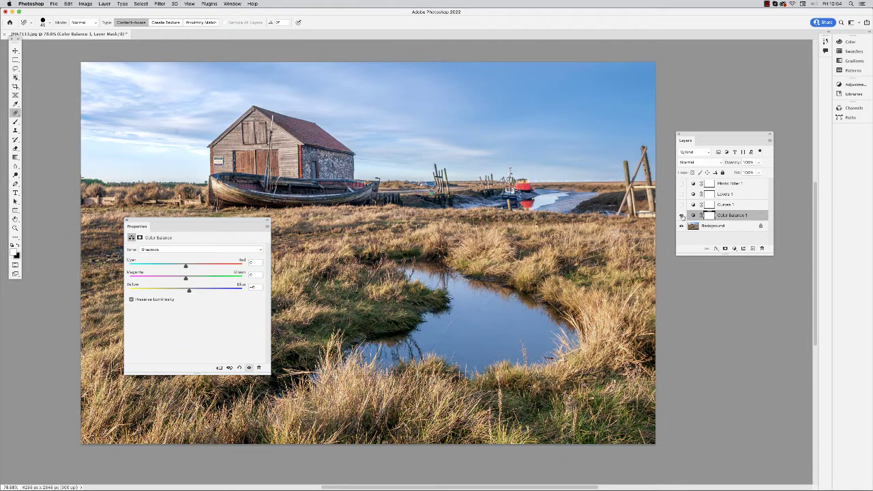
{"action": "left_click", "coordinate": [682, 216]}
{"action": "left_click", "coordinate": [682, 216]}
{"action": "left_click", "coordinate": [682, 216]}
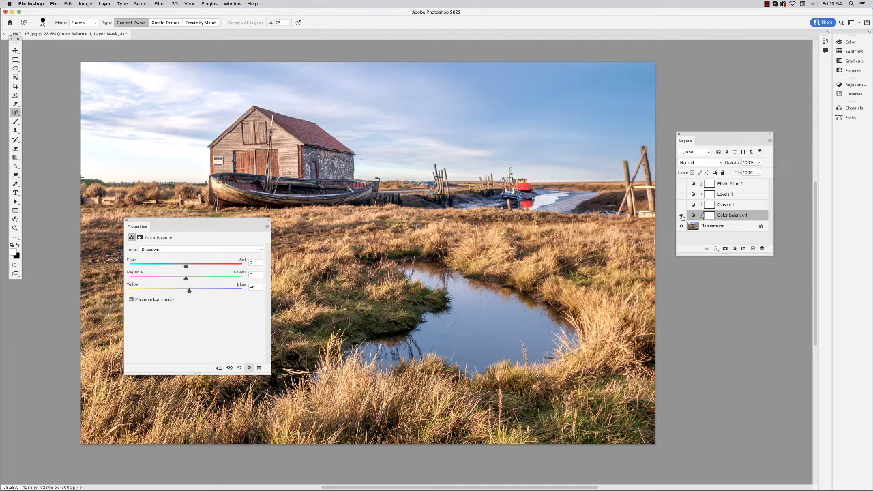
{"action": "left_click", "coordinate": [681, 216]}
Duplicate the Background layer once and move the copy to the top of the layer stack, with Color Balance hidden.
{"action": "left_click", "coordinate": [712, 229]}
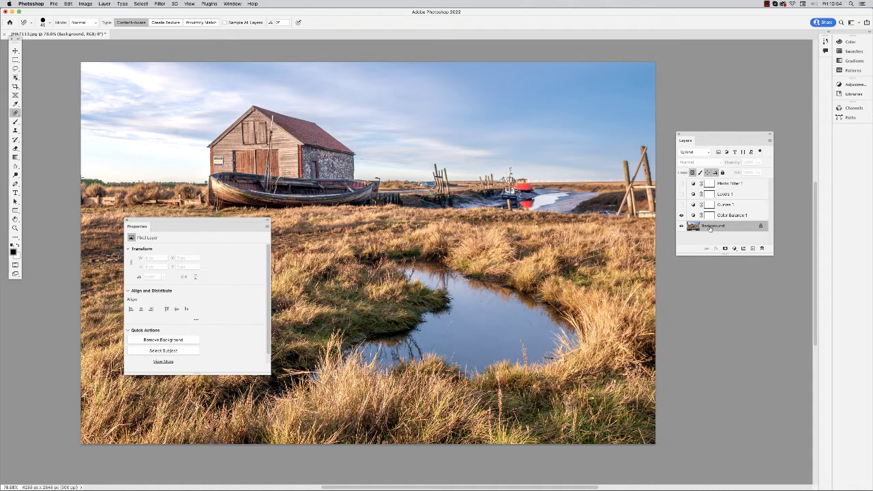
{"action": "key", "text": "super+j"}
{"action": "key", "text": "super+j"}
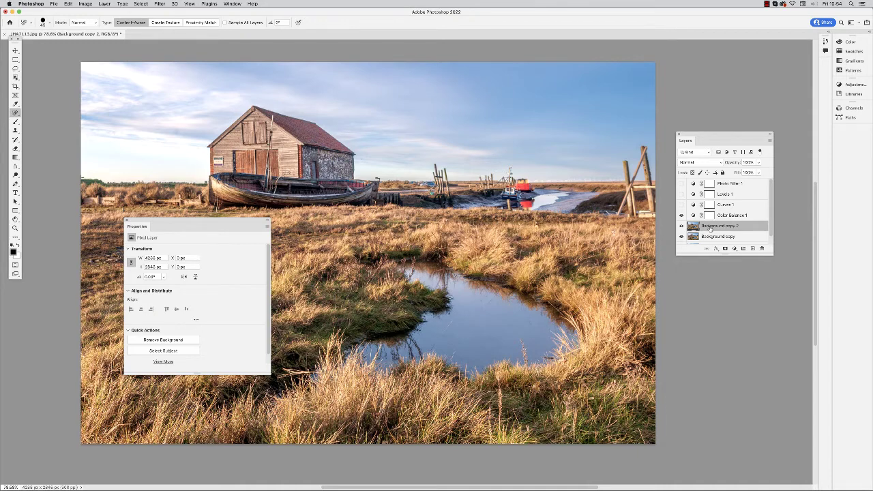
{"action": "key", "text": "super+z"}
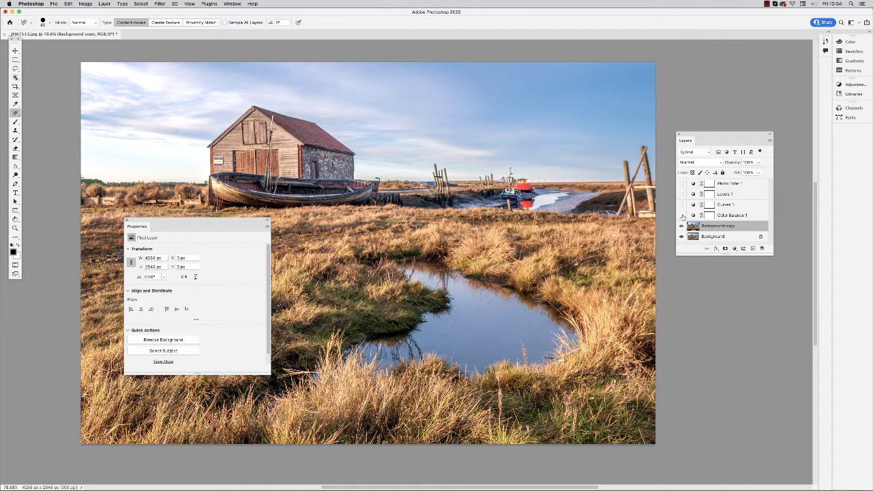
{"action": "left_click", "coordinate": [681, 216]}
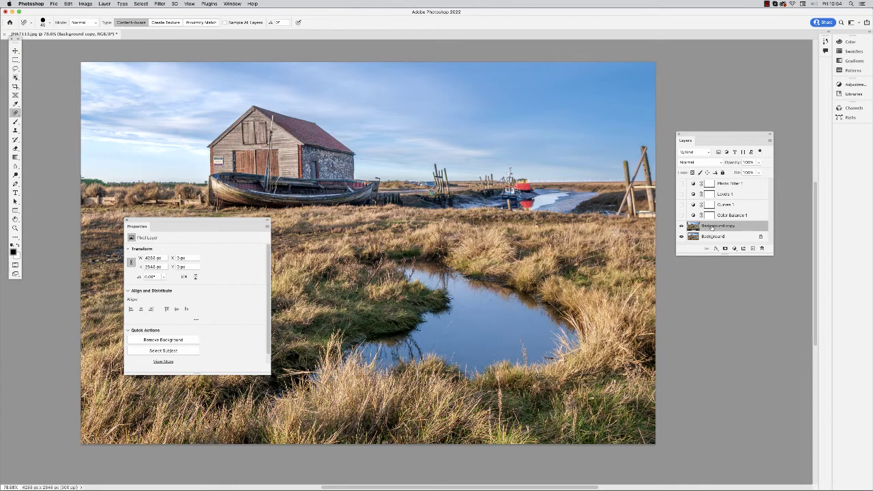
{"action": "left_click_drag", "start_coordinate": [713, 229], "coordinate": [715, 183]}
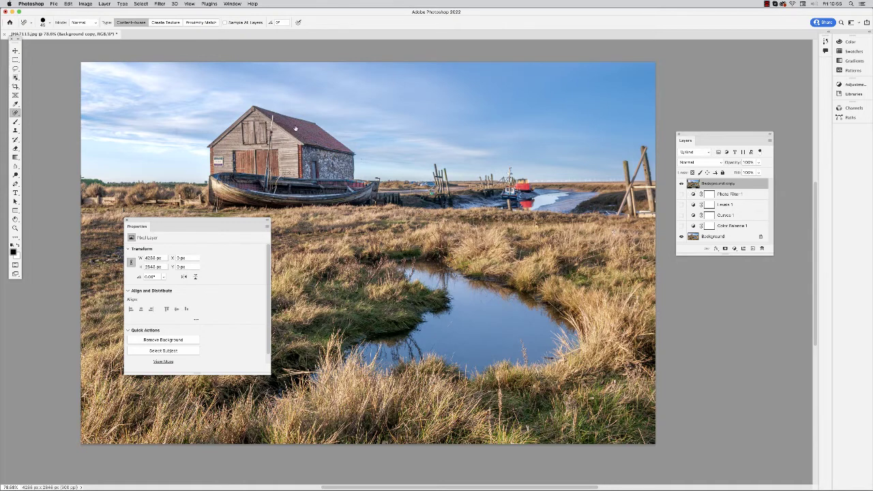
Apply the Camera Raw Filter to the Background copy with the Temperature set to +16.
{"action": "left_click", "coordinate": [161, 4]}
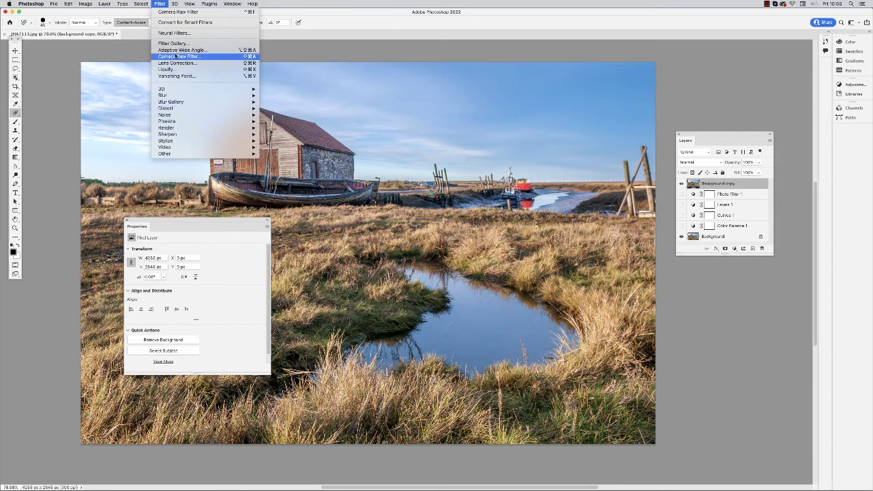
{"action": "left_click", "coordinate": [193, 56]}
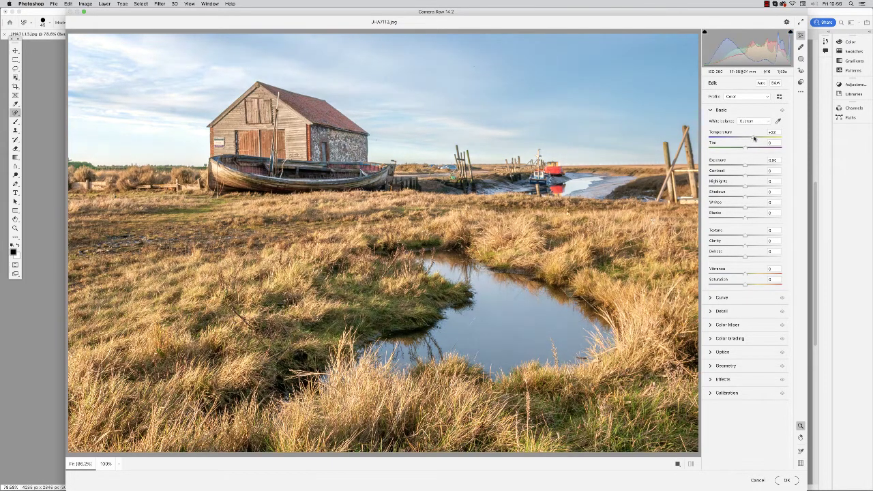
{"action": "mouse_move", "coordinate": [746, 138]}
{"action": "left_mouse_down"}
{"action": "mouse_move", "coordinate": [717, 141]}
{"action": "mouse_move", "coordinate": [751, 143]}
{"action": "left_mouse_up"}
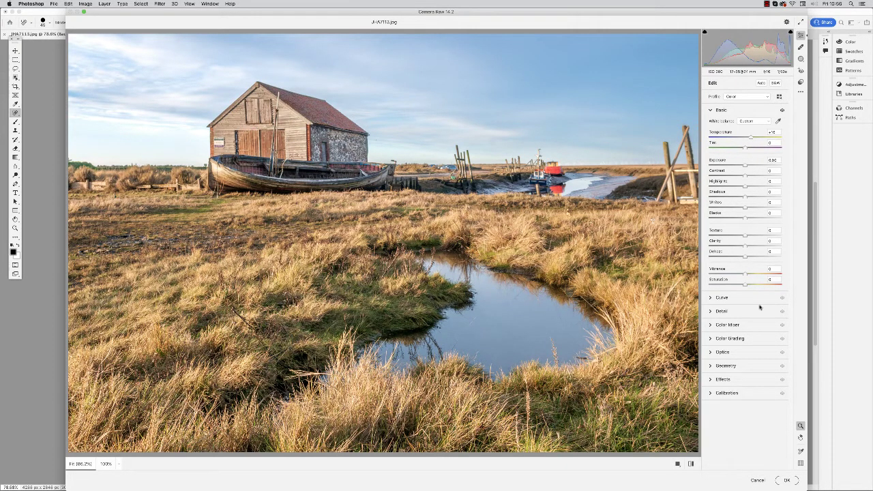
{"action": "left_click", "coordinate": [787, 480]}
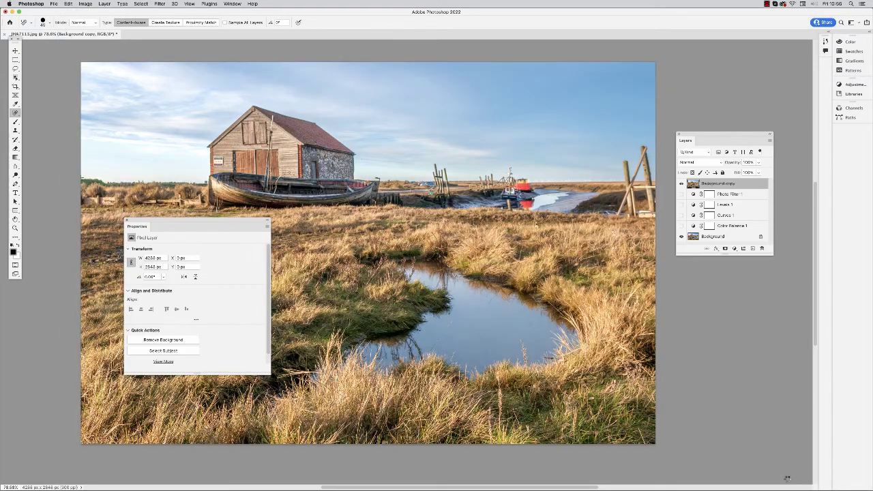
Rename the filtered Background copy as ACR Filter and hide it, closing the layer properties that cover the image.
{"action": "double_click", "coordinate": [714, 185]}
{"action": "type", "text": "ACR Filter"}
{"action": "key", "text": "Return"}
{"action": "key", "text": "super+shift+a"}
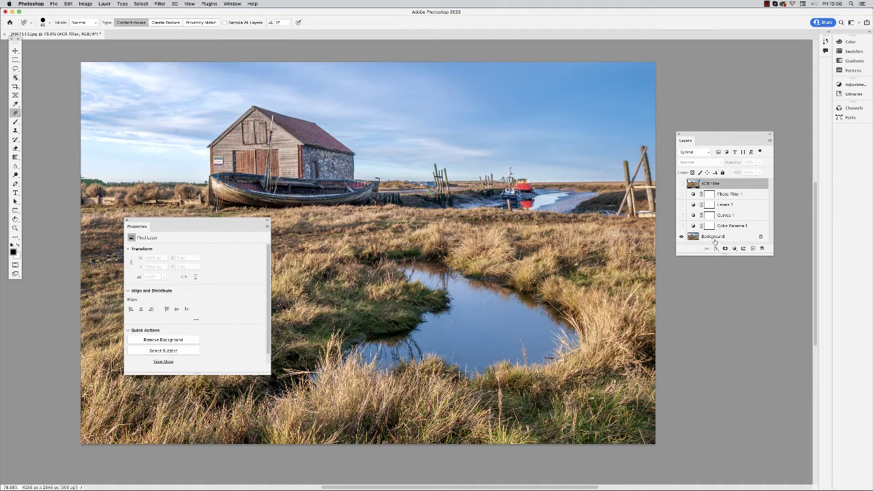
{"action": "left_click", "coordinate": [128, 221]}
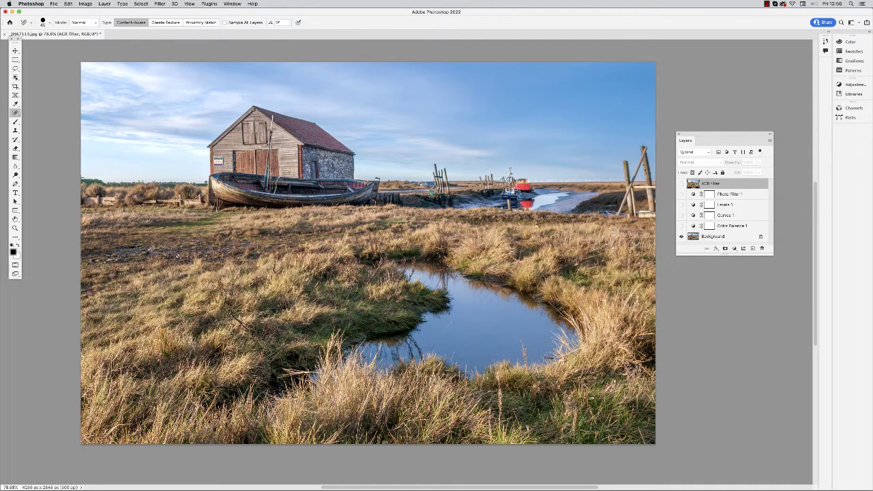
Compare the photo with and without the Photo Filter adjustment, leaving that layer hidden.
{"action": "left_click", "coordinate": [733, 195]}
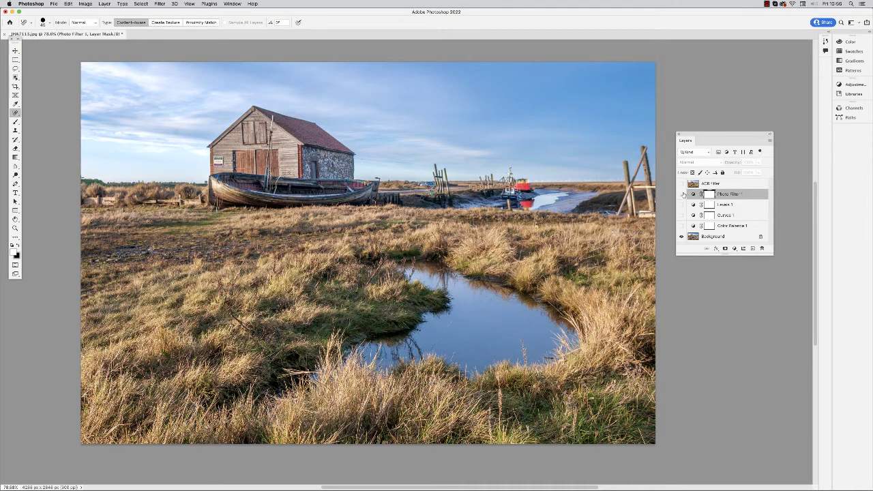
{"action": "left_click", "coordinate": [681, 194]}
{"action": "left_click", "coordinate": [682, 195]}
{"action": "left_click", "coordinate": [681, 194]}
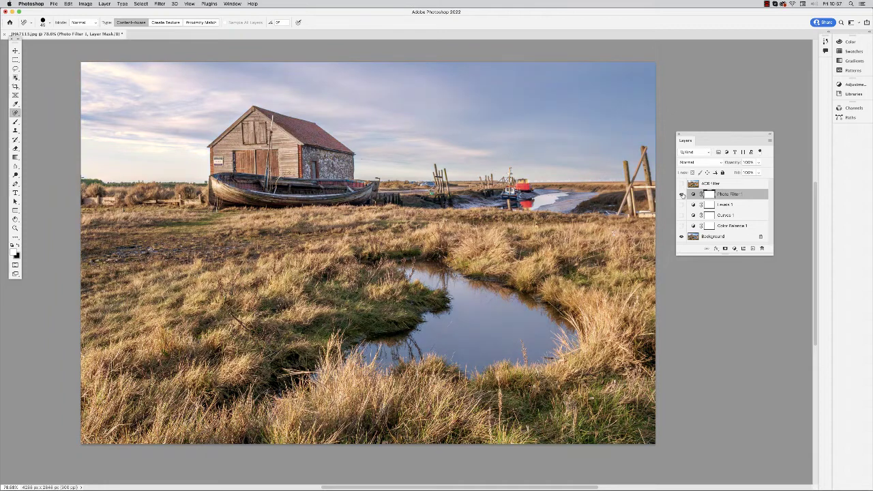
{"action": "left_click", "coordinate": [682, 194]}
Show the Levels and Curves adjustments one at a time on the photo, hiding each again after viewing.
{"action": "left_click", "coordinate": [682, 205]}
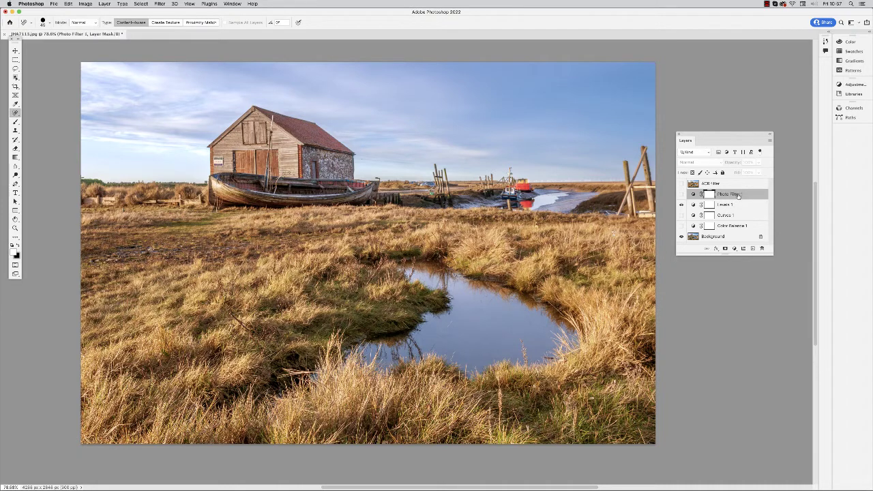
{"action": "left_click", "coordinate": [681, 205]}
{"action": "left_click", "coordinate": [682, 216]}
{"action": "left_click", "coordinate": [681, 216]}
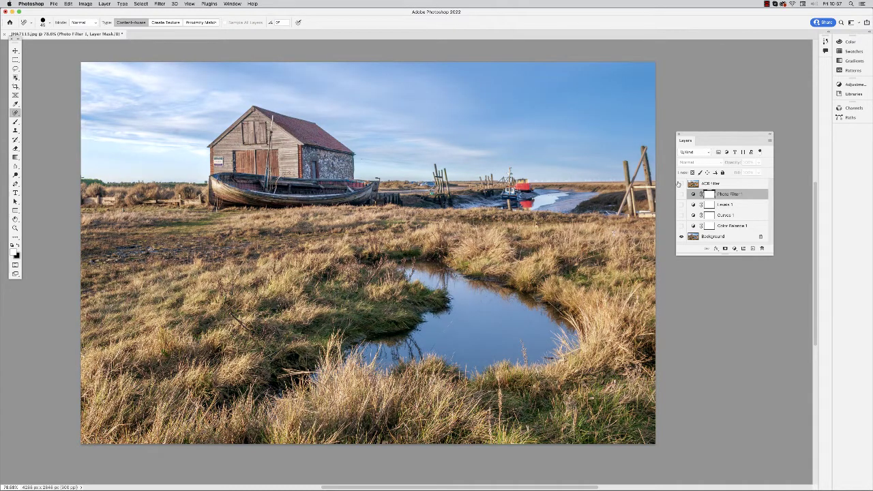
Toggle the Color Balance adjustment on and off against the original photo, leaving that layer hidden.
{"action": "left_click", "coordinate": [681, 226]}
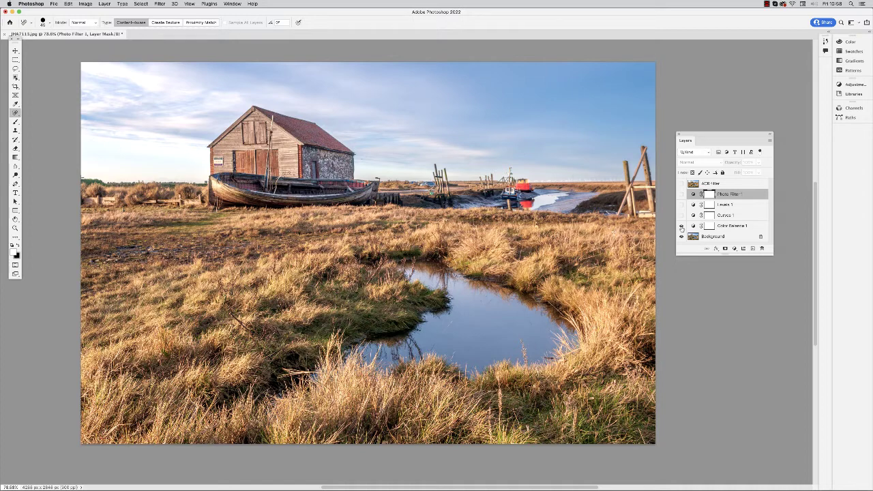
{"action": "left_click", "coordinate": [681, 226]}
{"action": "left_click", "coordinate": [681, 226]}
{"action": "left_click", "coordinate": [682, 226]}
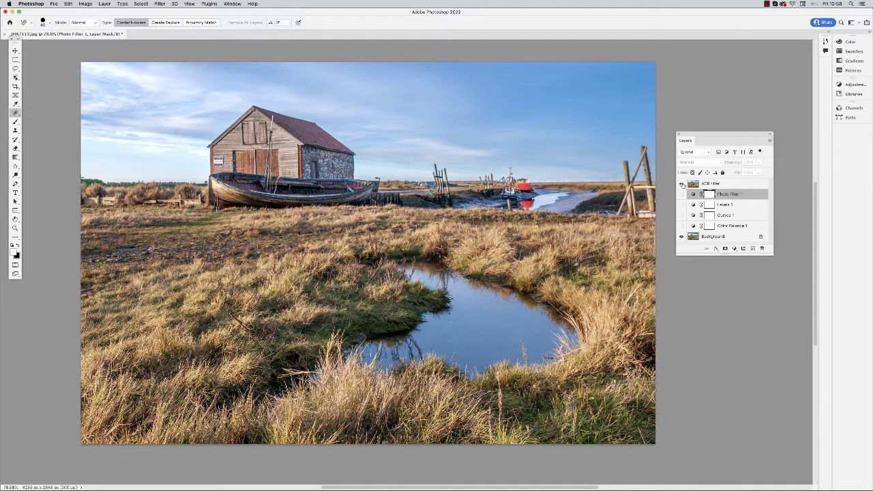
Compare the ACR Filter layer with the original and the Photo Filter version, leaving both layers hidden.
{"action": "left_click", "coordinate": [681, 184]}
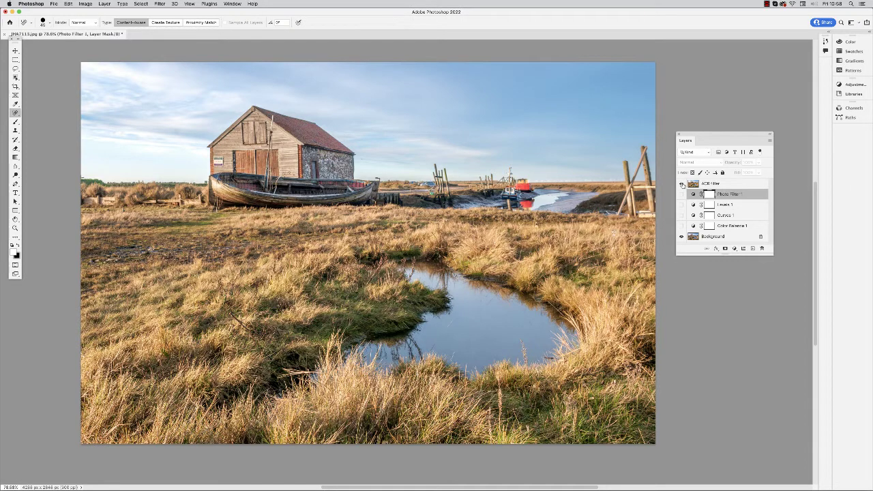
{"action": "left_click", "coordinate": [681, 184]}
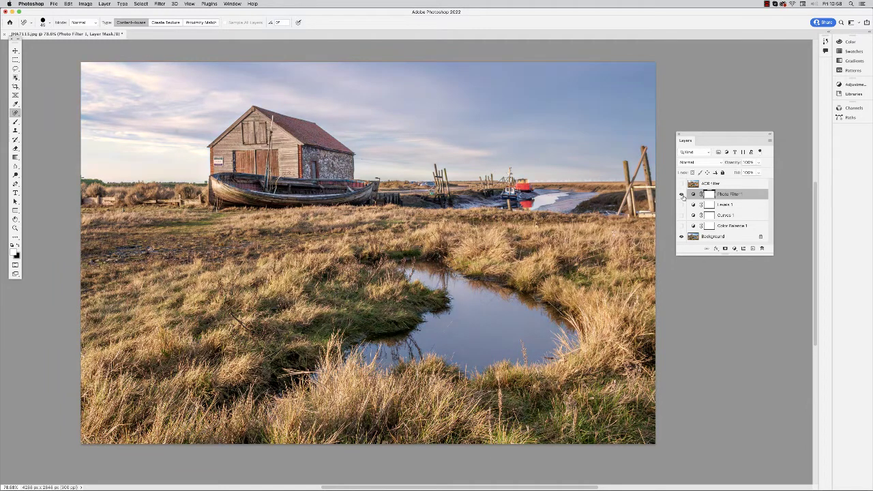
{"action": "left_click", "coordinate": [682, 184]}
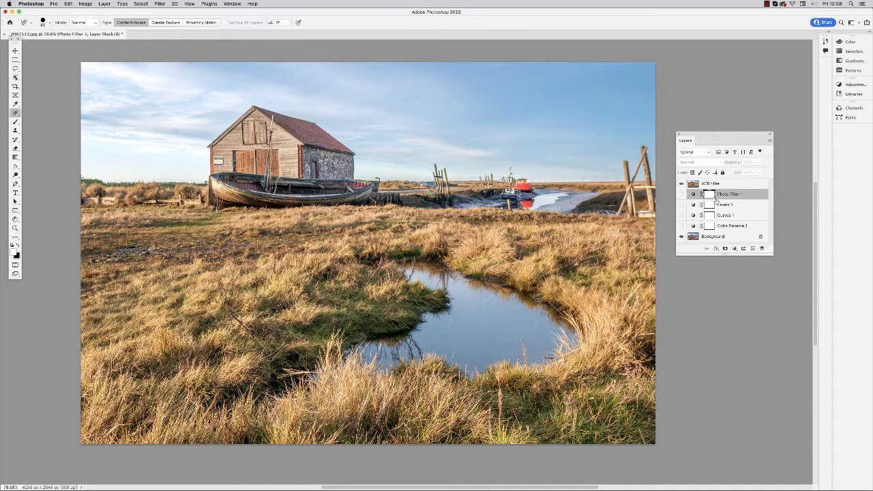
{"action": "left_click", "coordinate": [683, 184]}
Show the Color Balance layer and open its adjustment settings with the choice of tonal ranges.
{"action": "left_click", "coordinate": [682, 226]}
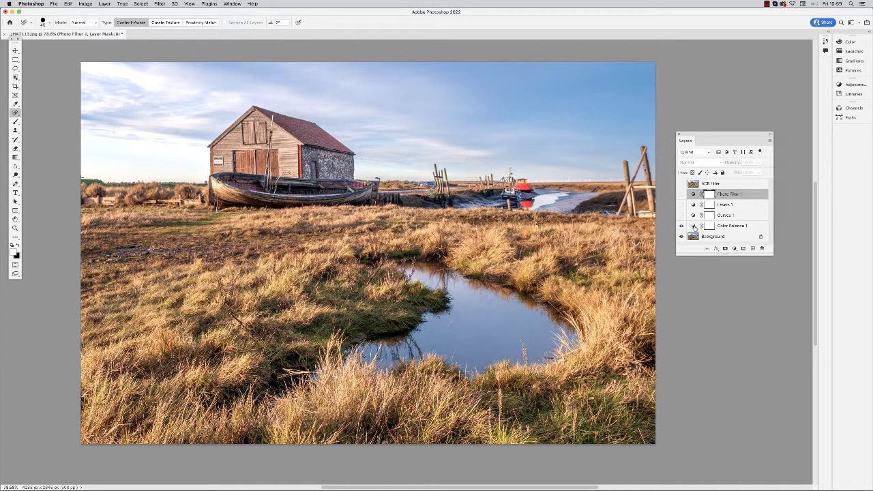
{"action": "double_click", "coordinate": [693, 227]}
{"action": "left_click_drag", "start_coordinate": [180, 223], "coordinate": [166, 183]}
{"action": "left_click", "coordinate": [160, 211]}
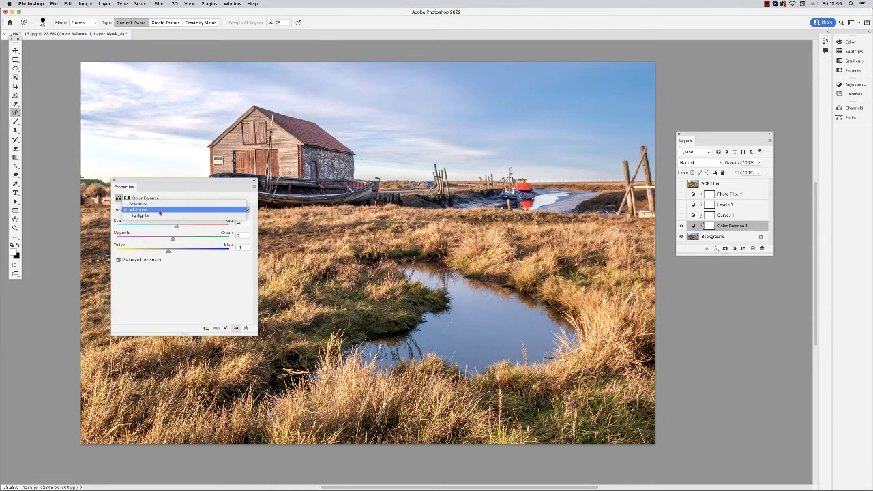